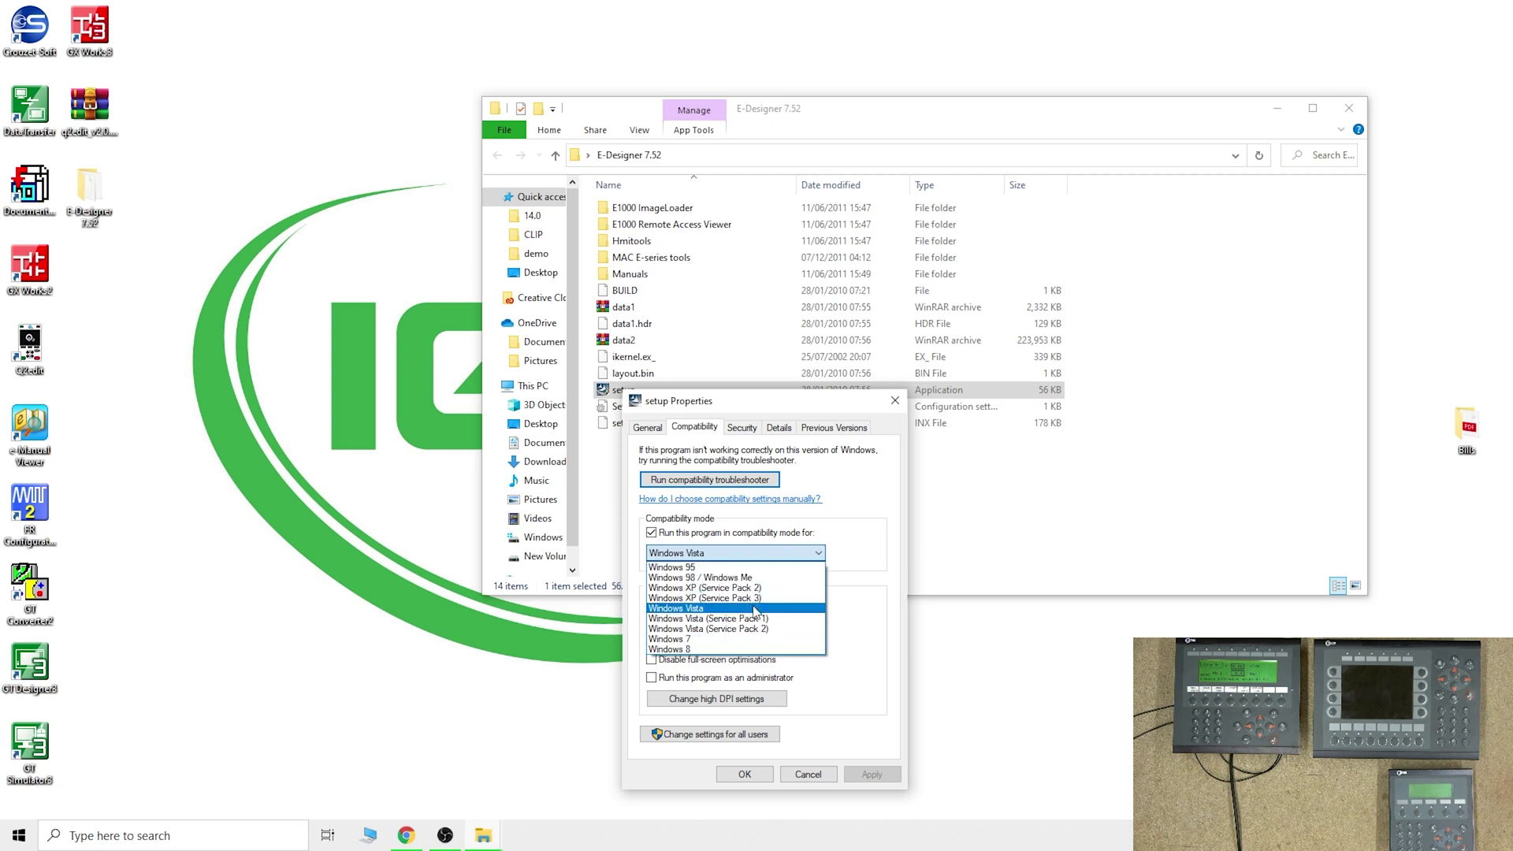
# Try Windows Vista as the compatibility mode of the setup application, closing its properties without applying.
pyautogui.click(706, 607)
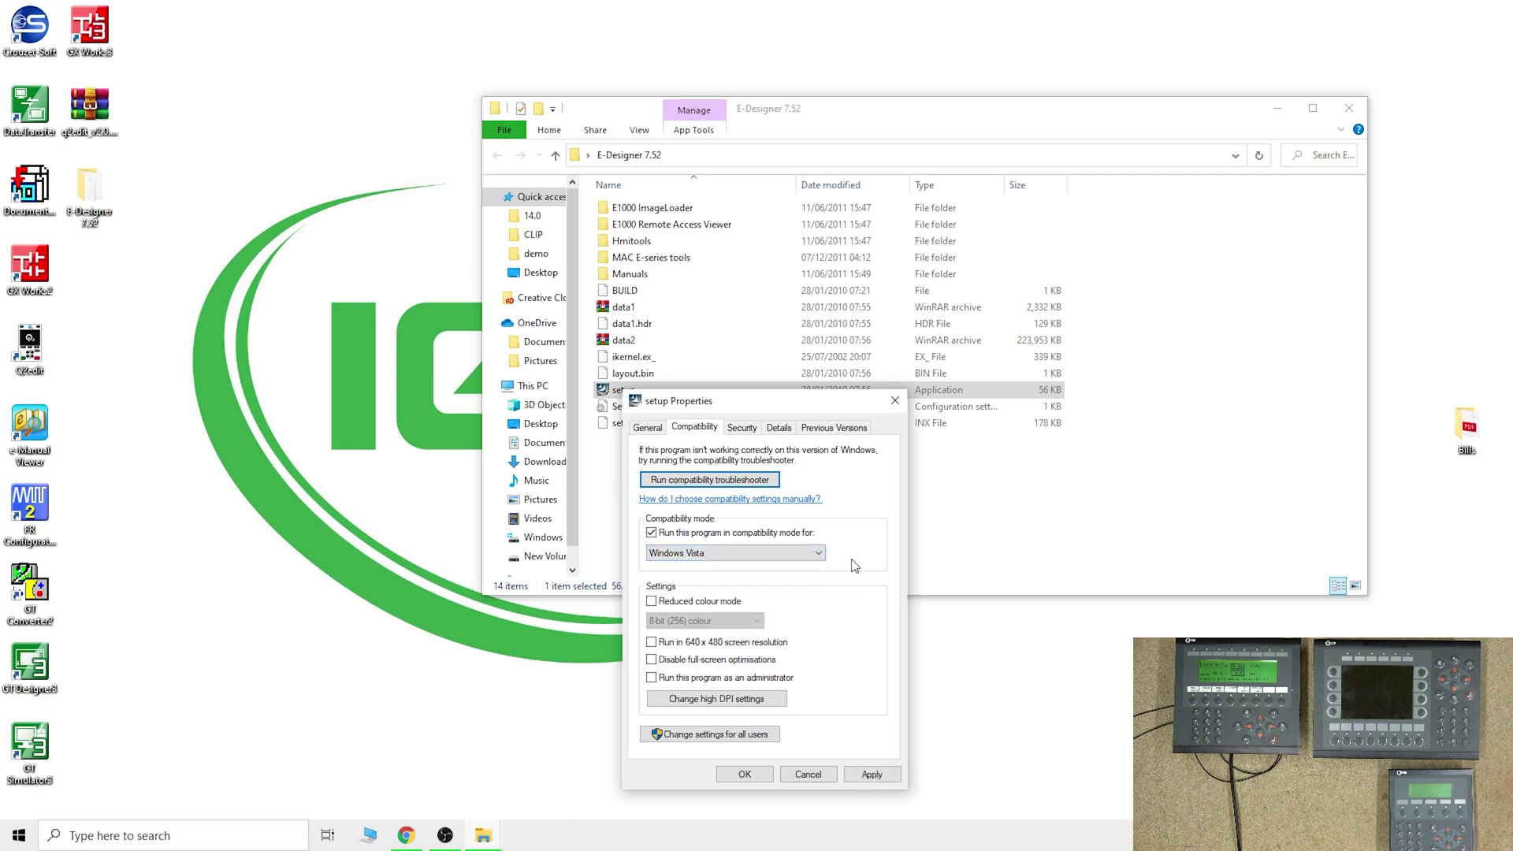
pyautogui.click(895, 400)
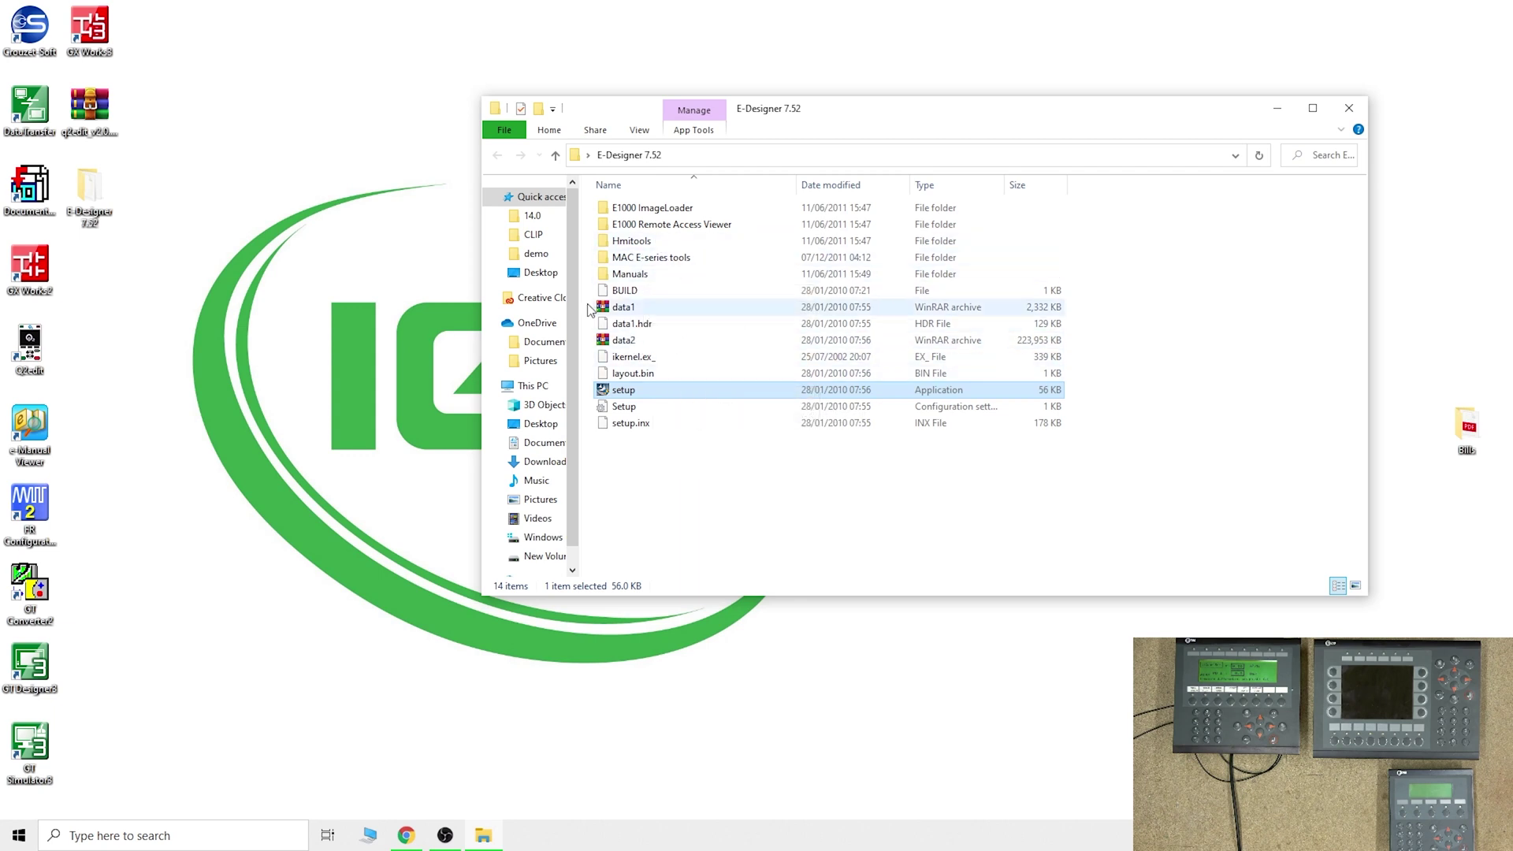
# Open the Disk1 folder of "E-Designer Version 6.13 for conversion" inside the MAC E-series tools folder.
pyautogui.doubleClick(649, 259)
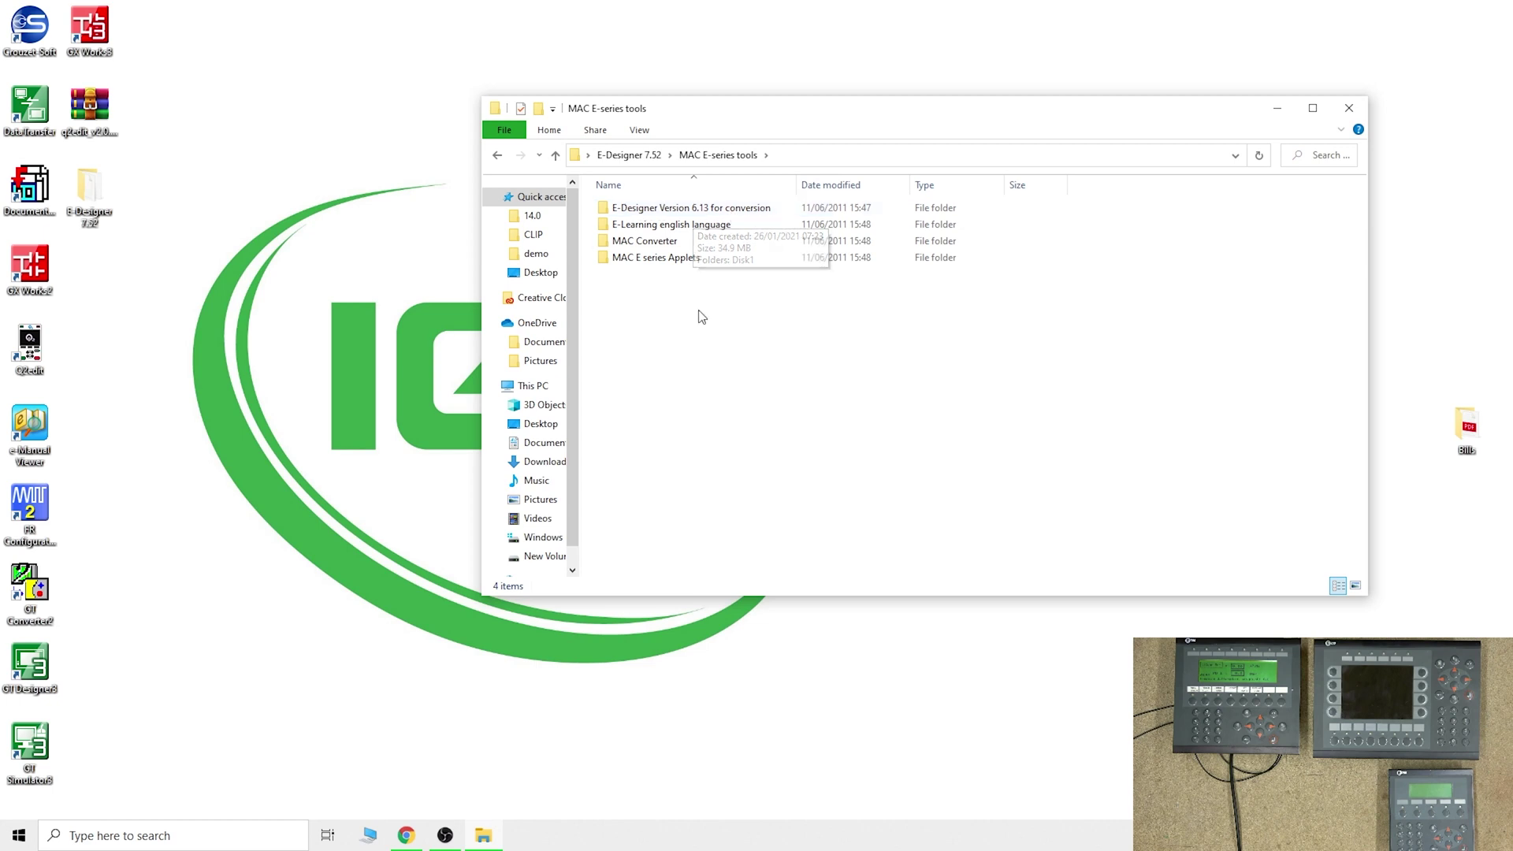
pyautogui.doubleClick(722, 208)
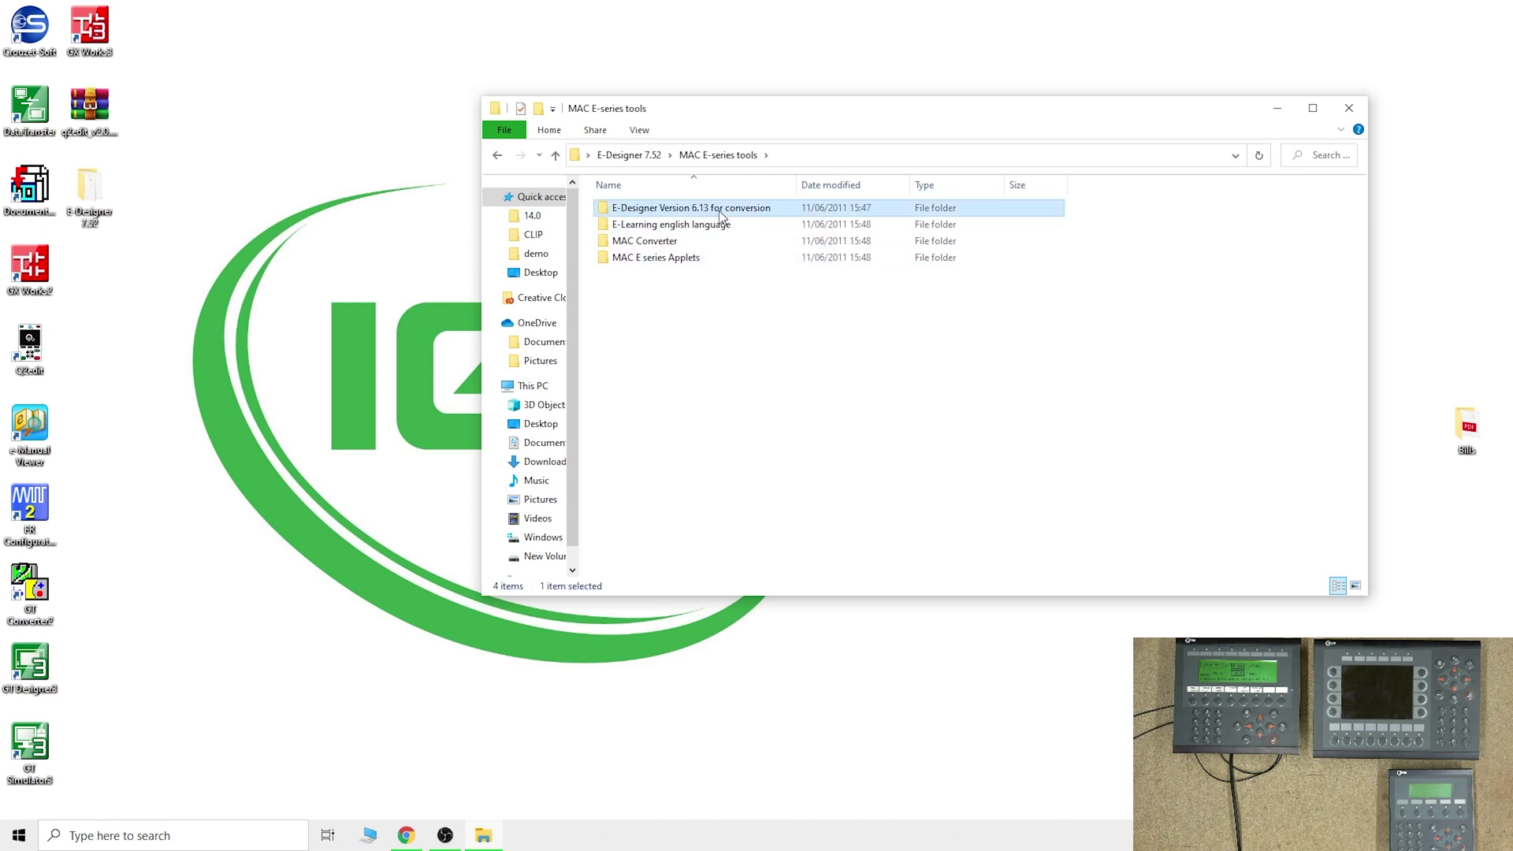
pyautogui.doubleClick(630, 208)
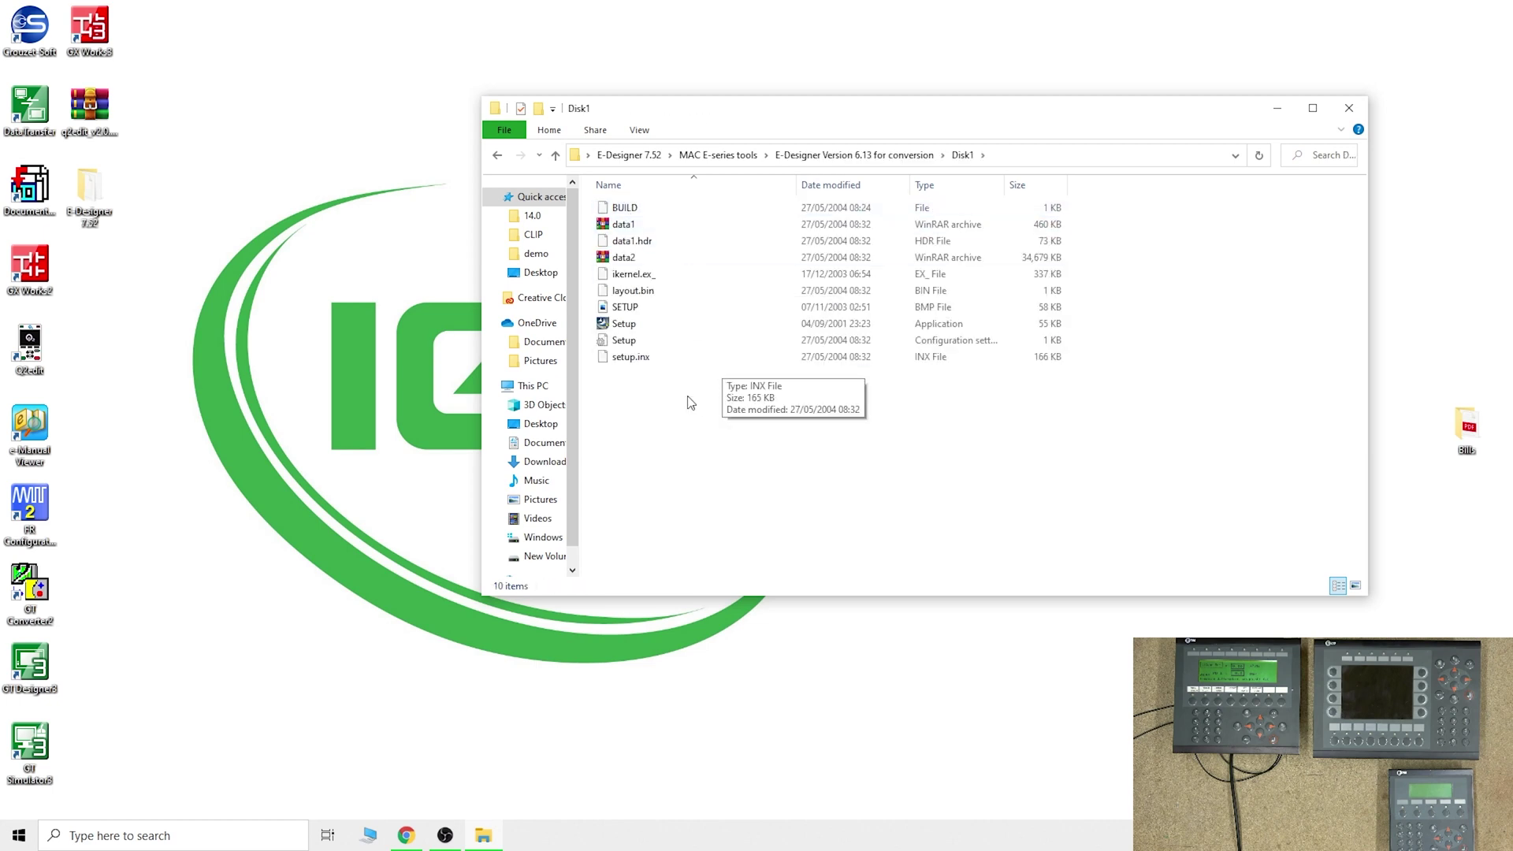
# Examine the compatibility settings of the Setup application in Disk1 and close its properties and the folder window.
pyautogui.click(631, 325)
pyautogui.rightClick(631, 324)
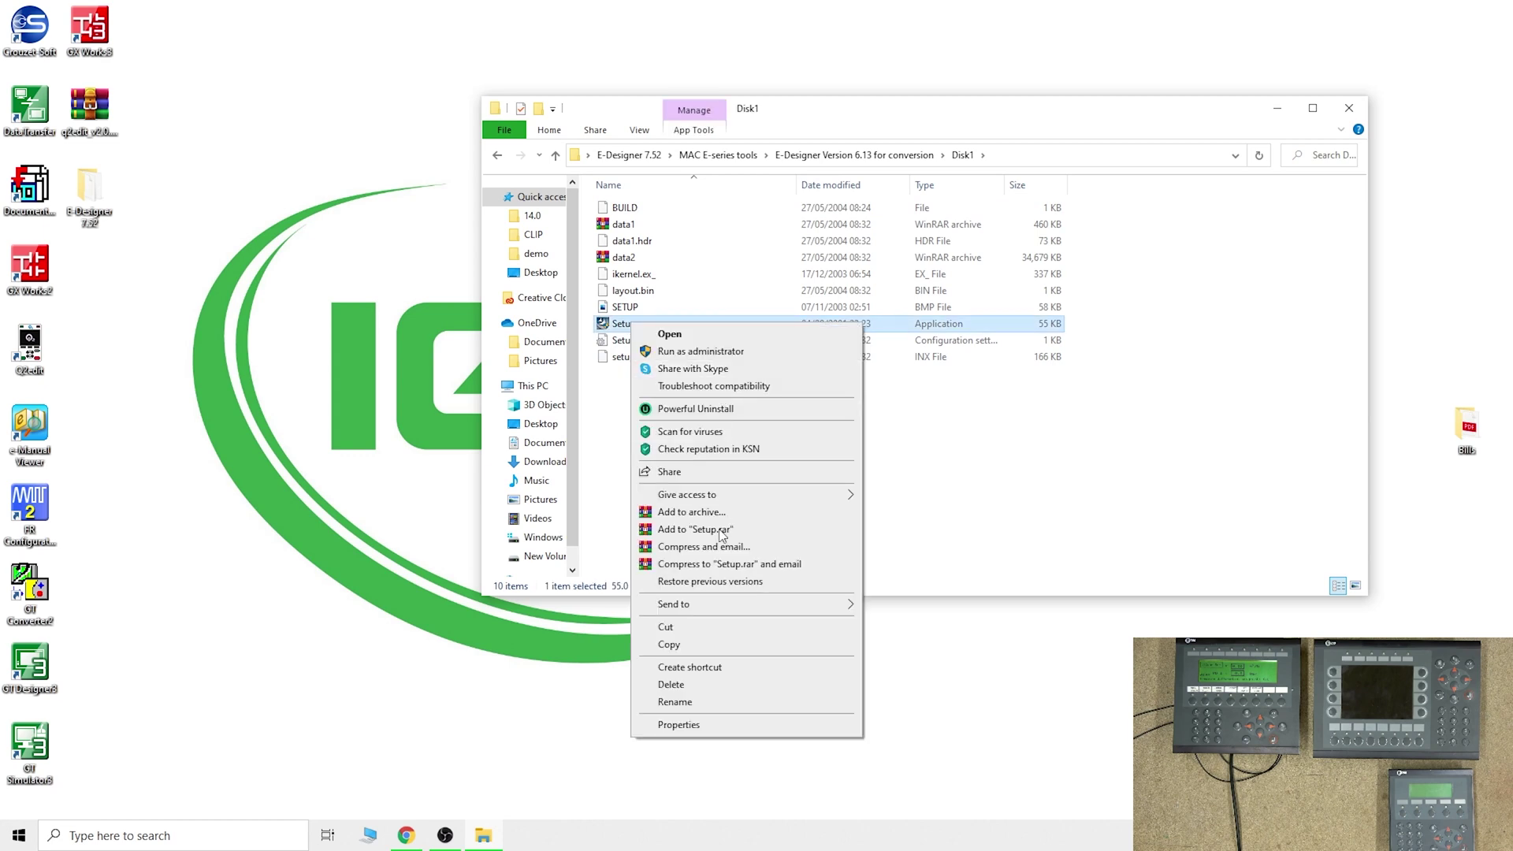
pyautogui.click(693, 725)
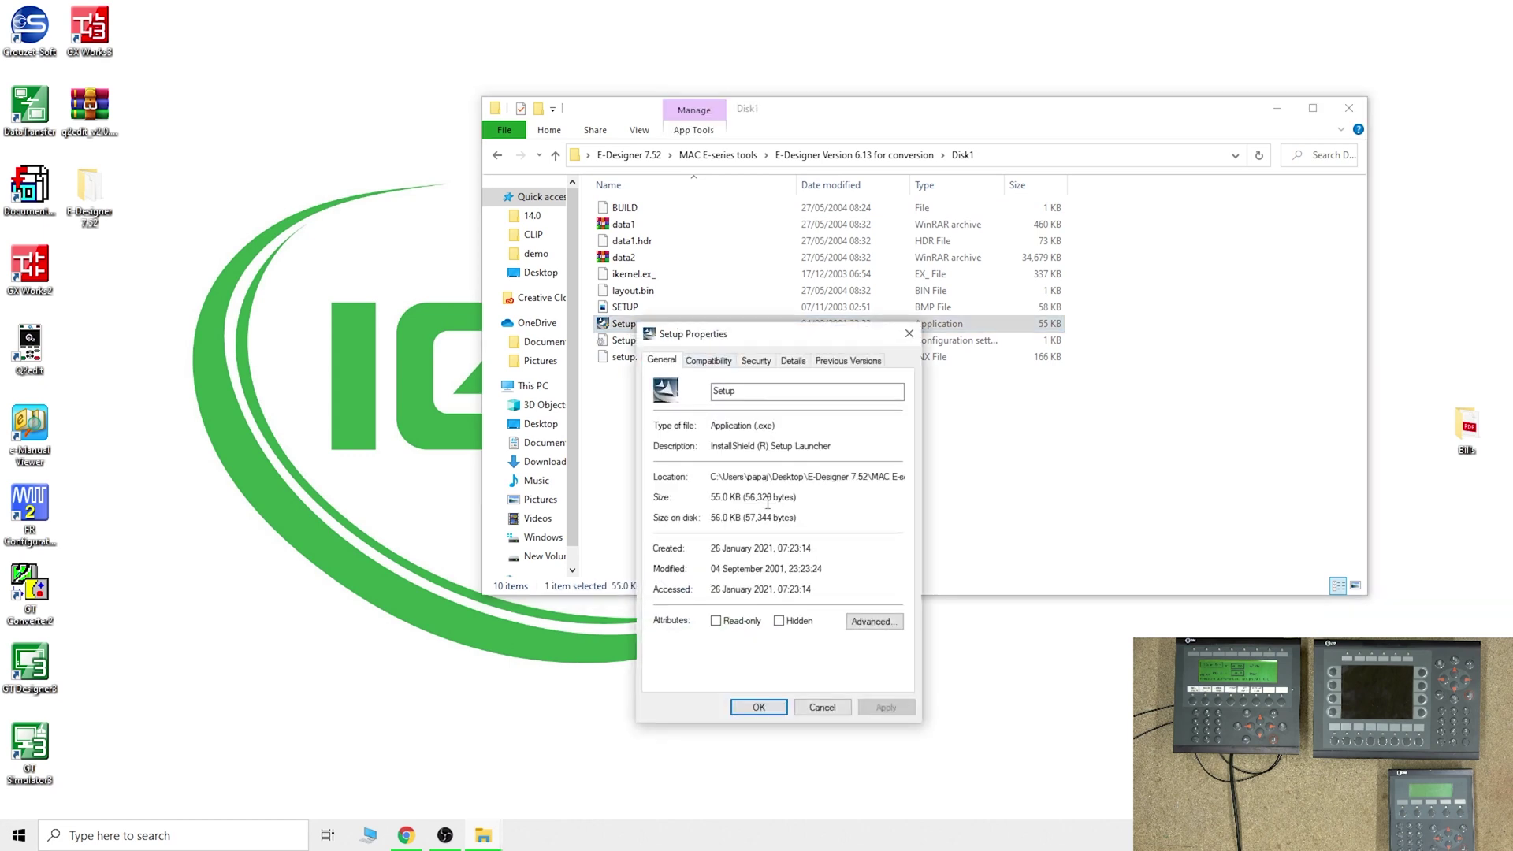
pyautogui.click(721, 361)
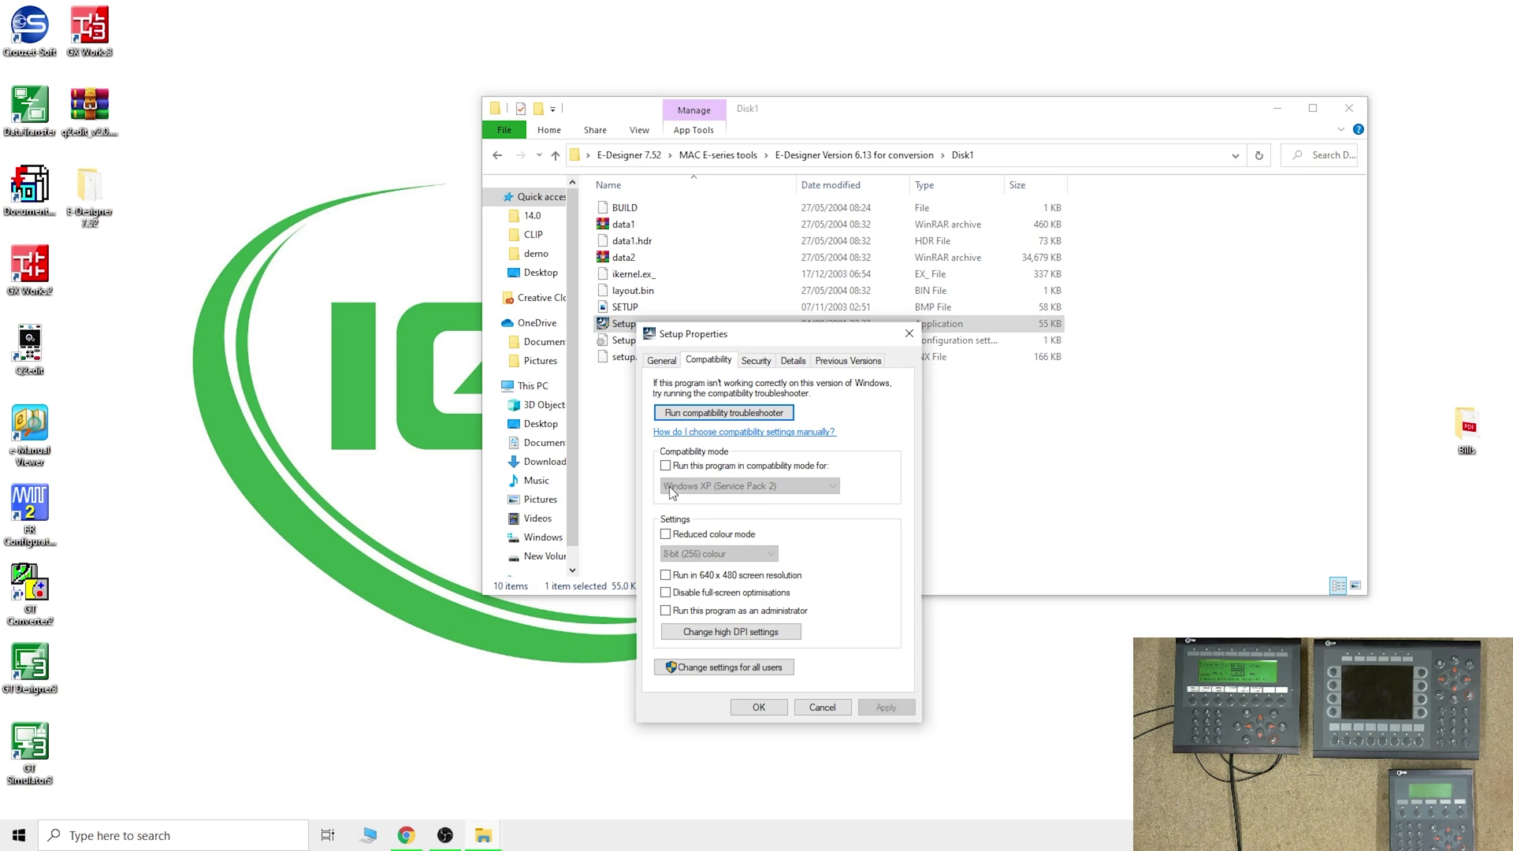
pyautogui.click(909, 334)
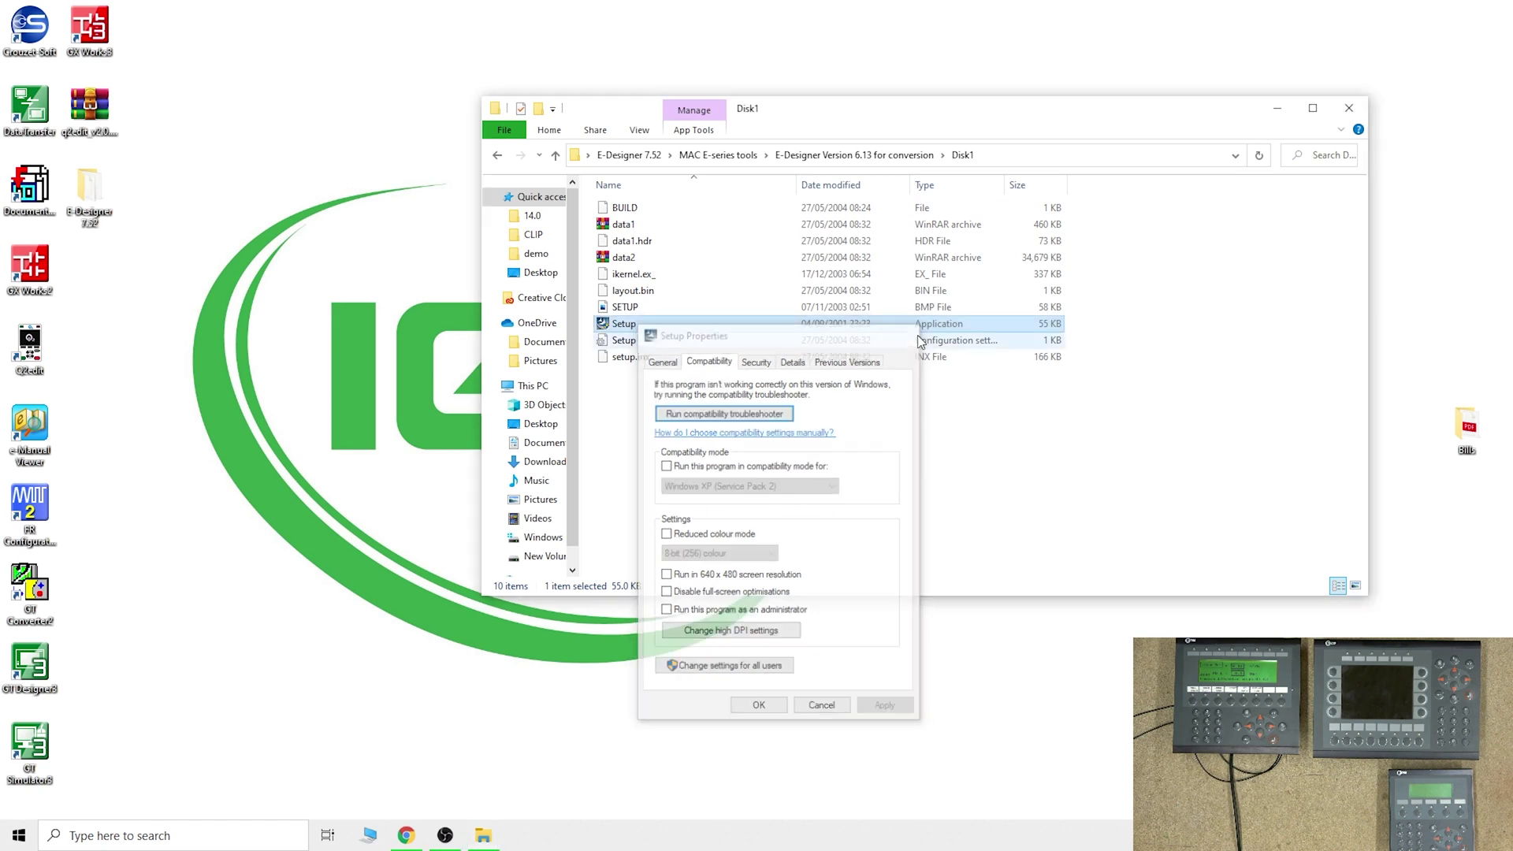
pyautogui.click(1349, 108)
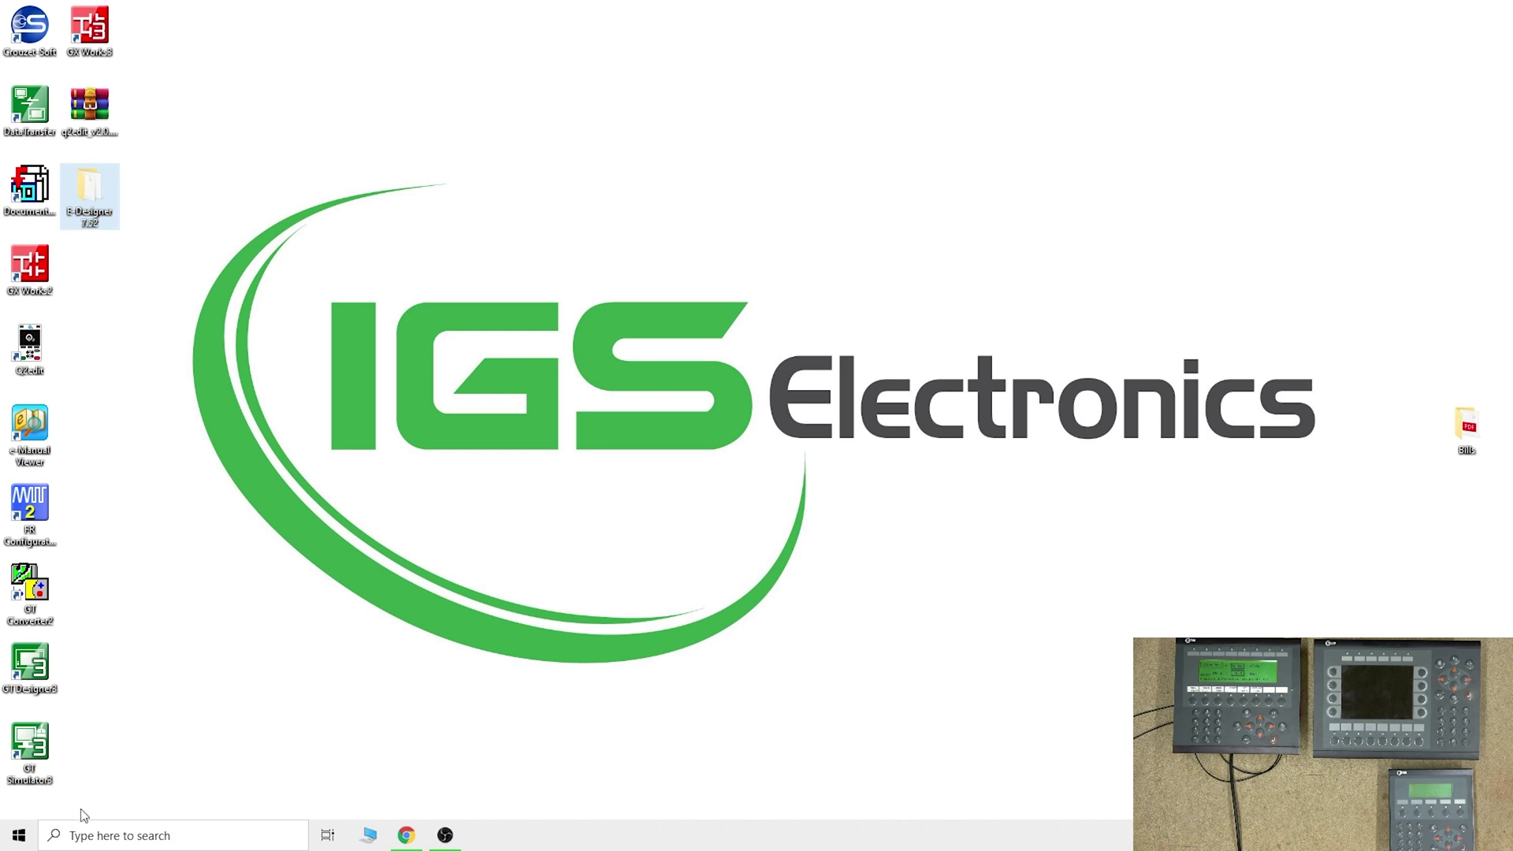
# Launch E-Designer 7 and dismiss the tip of the day.
pyautogui.click(145, 844)
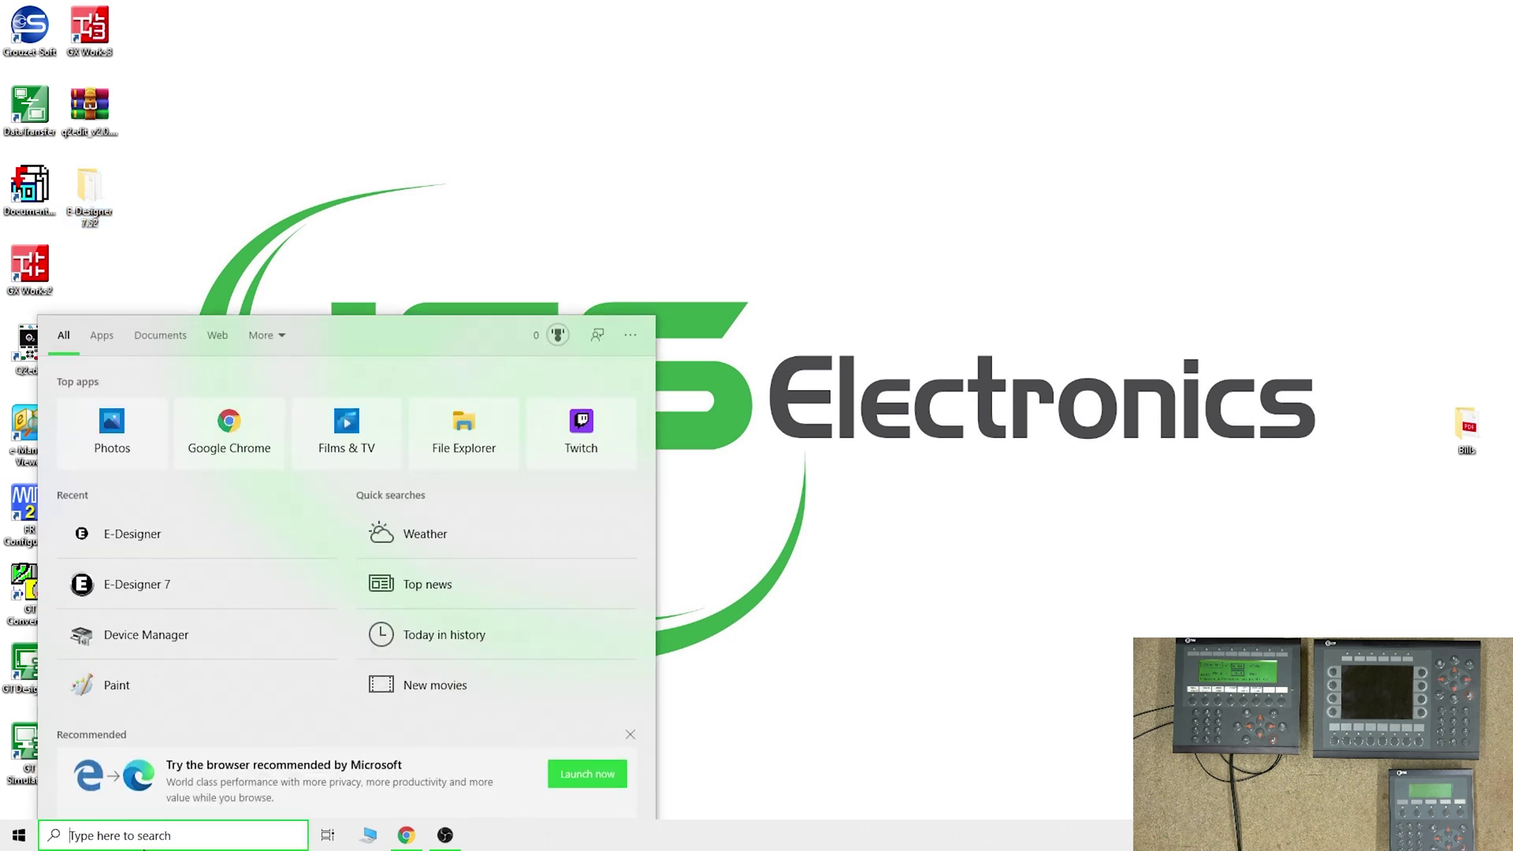
pyautogui.write('e')
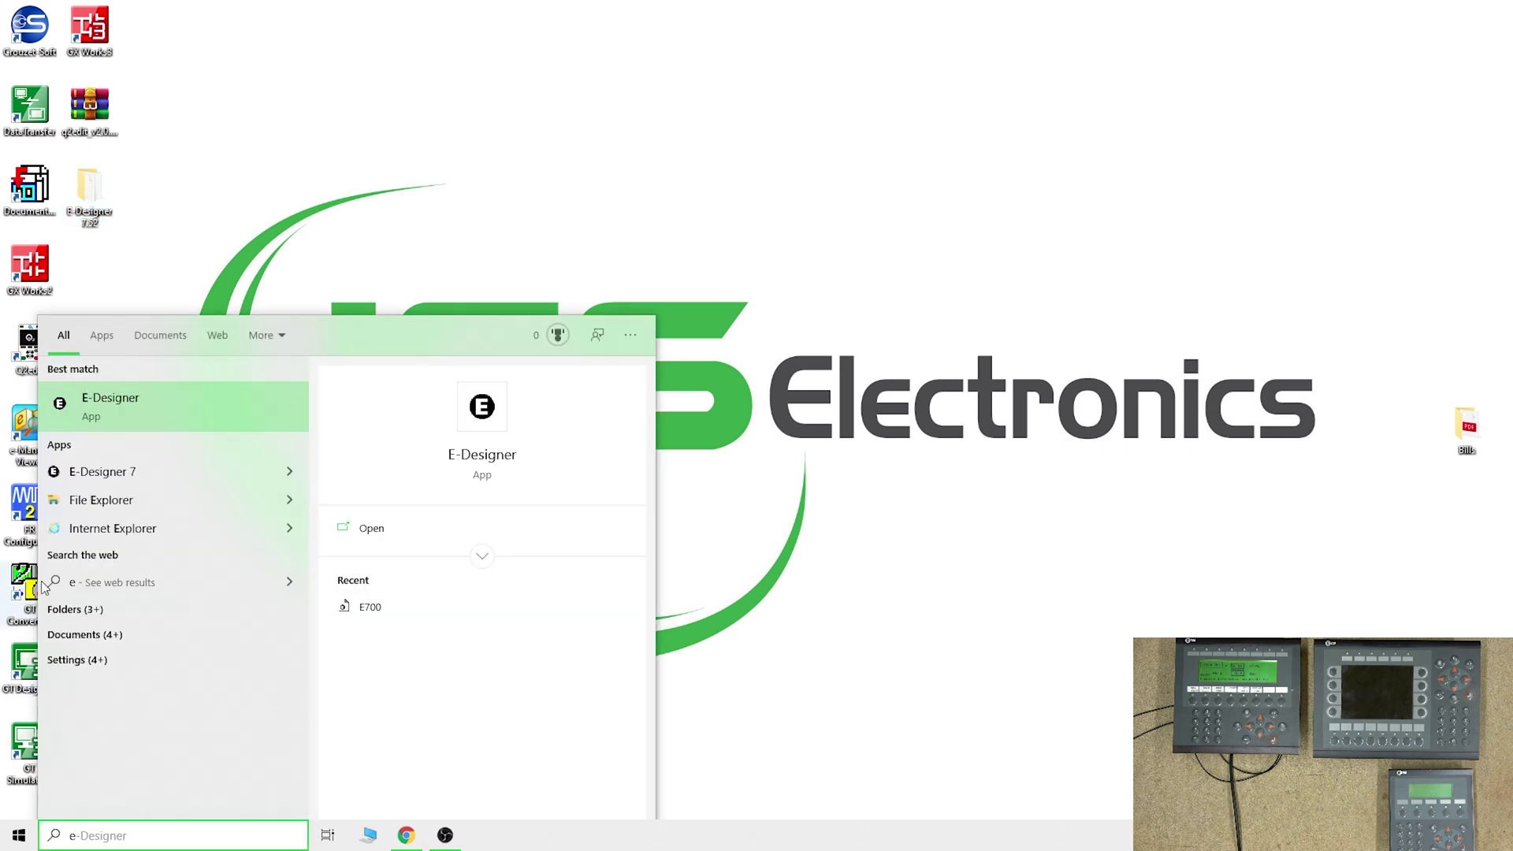
pyautogui.click(93, 470)
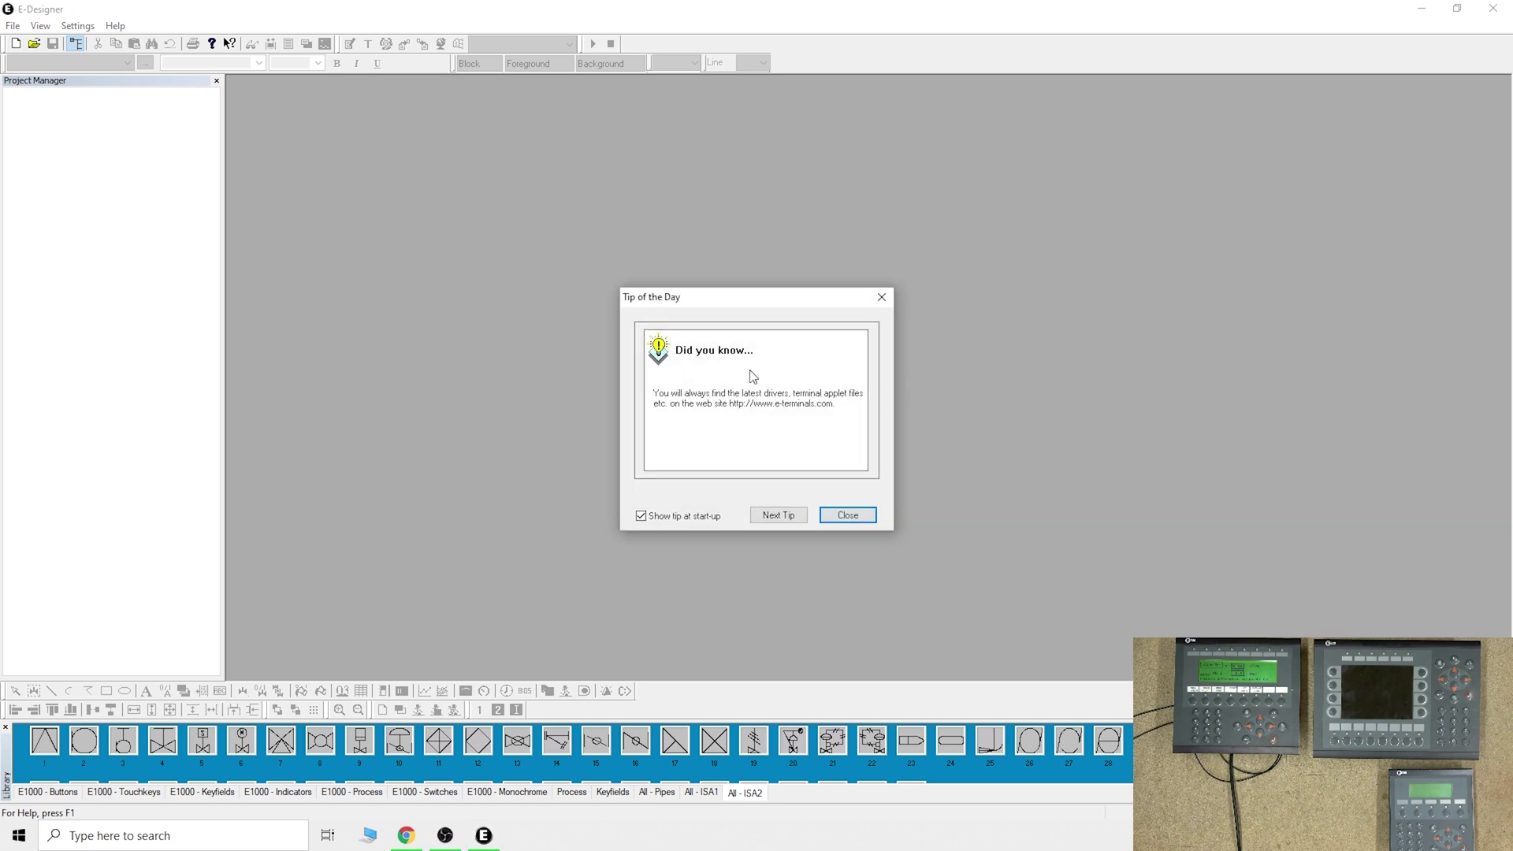
pyautogui.click(864, 511)
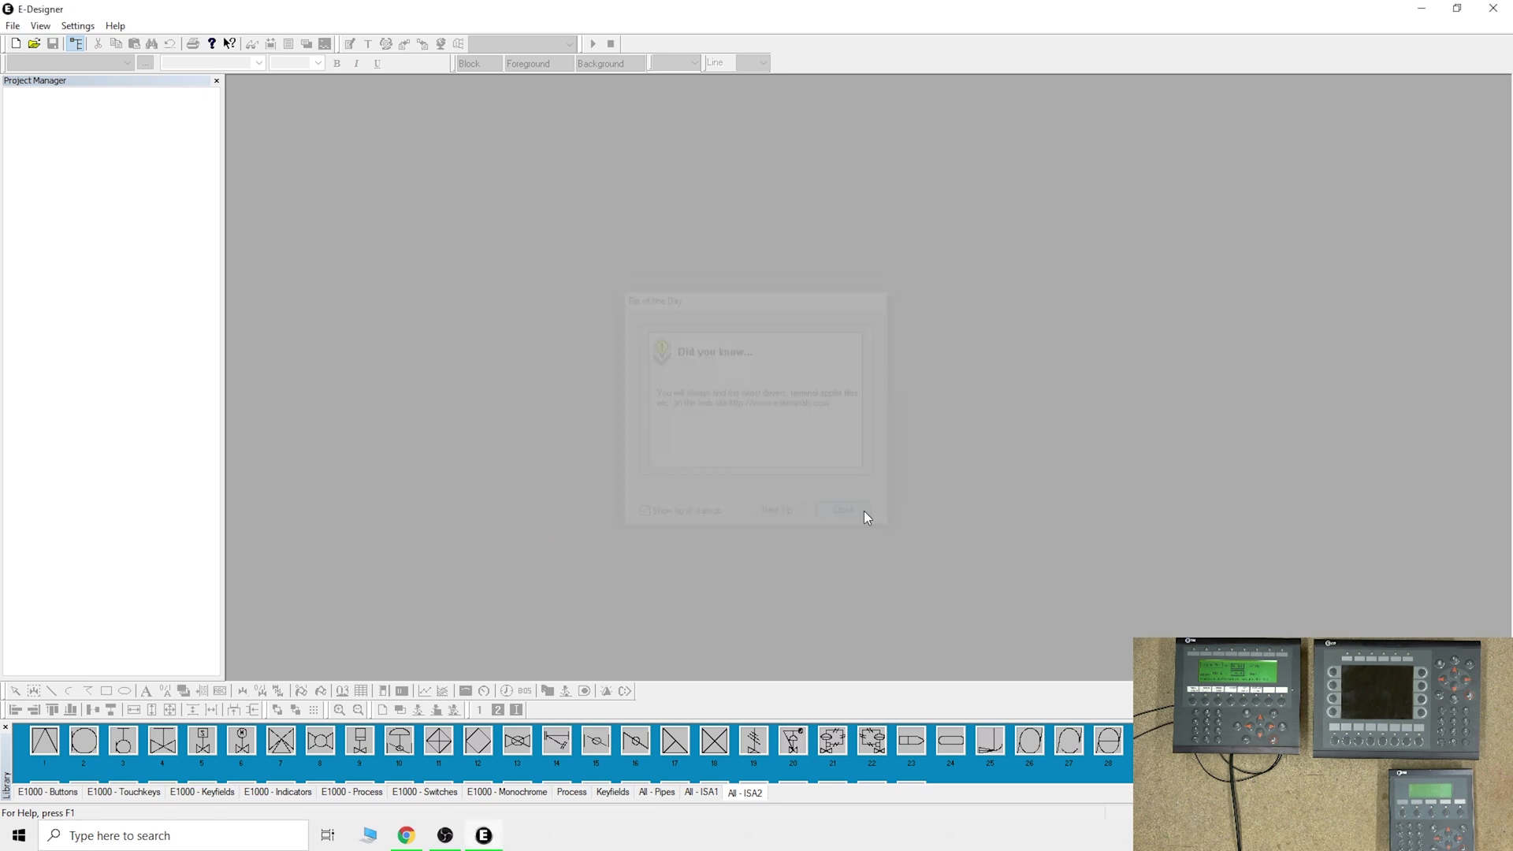
# Check which versions a new project offers for the E200, E300, E410, E610 and E700 terminals, then cancel and close E-Designer 7.
pyautogui.click(15, 44)
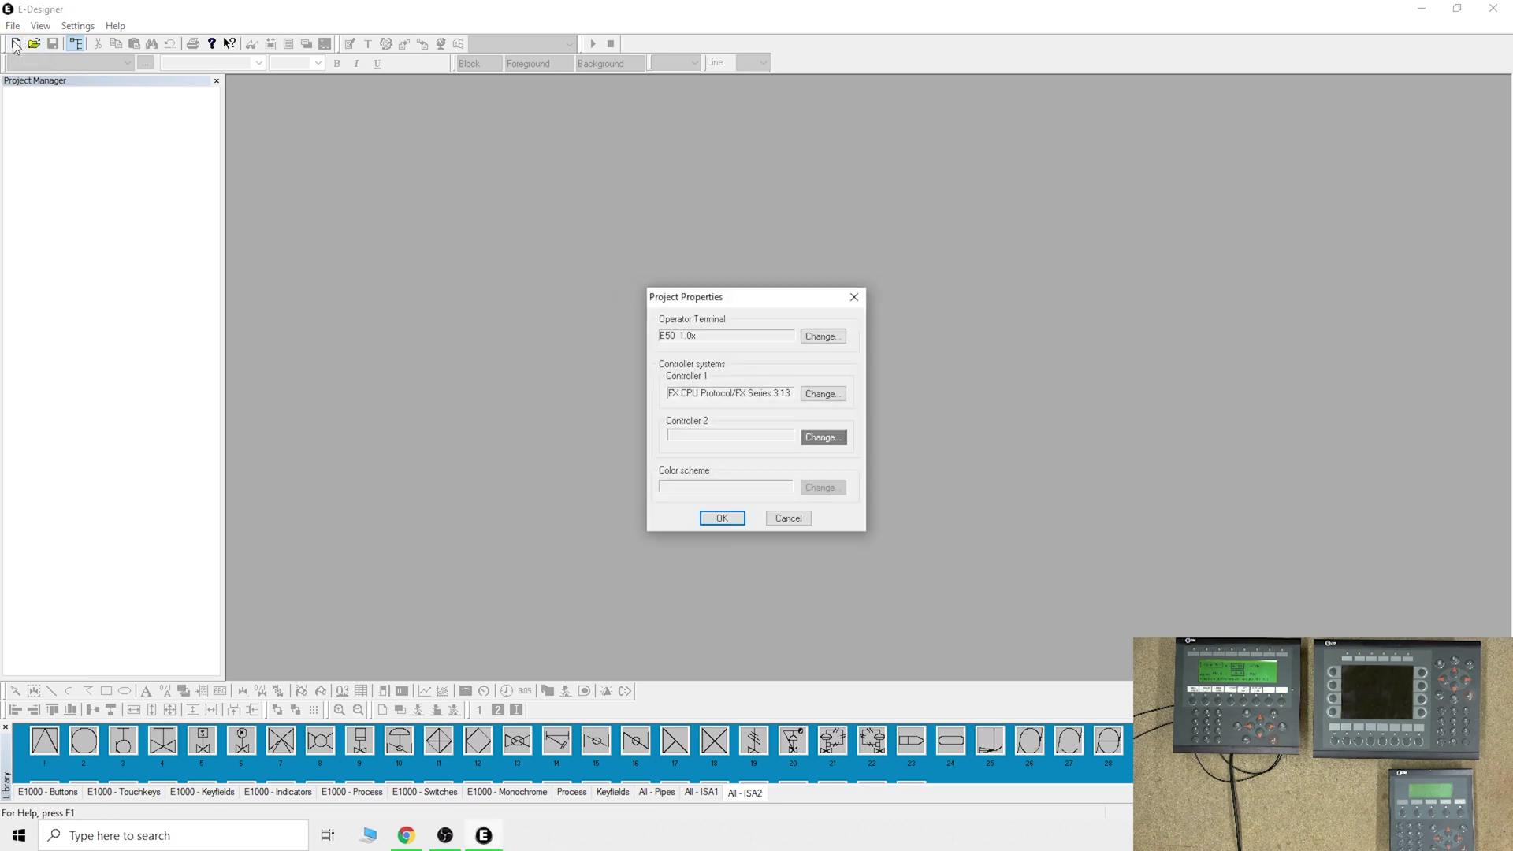
pyautogui.click(821, 336)
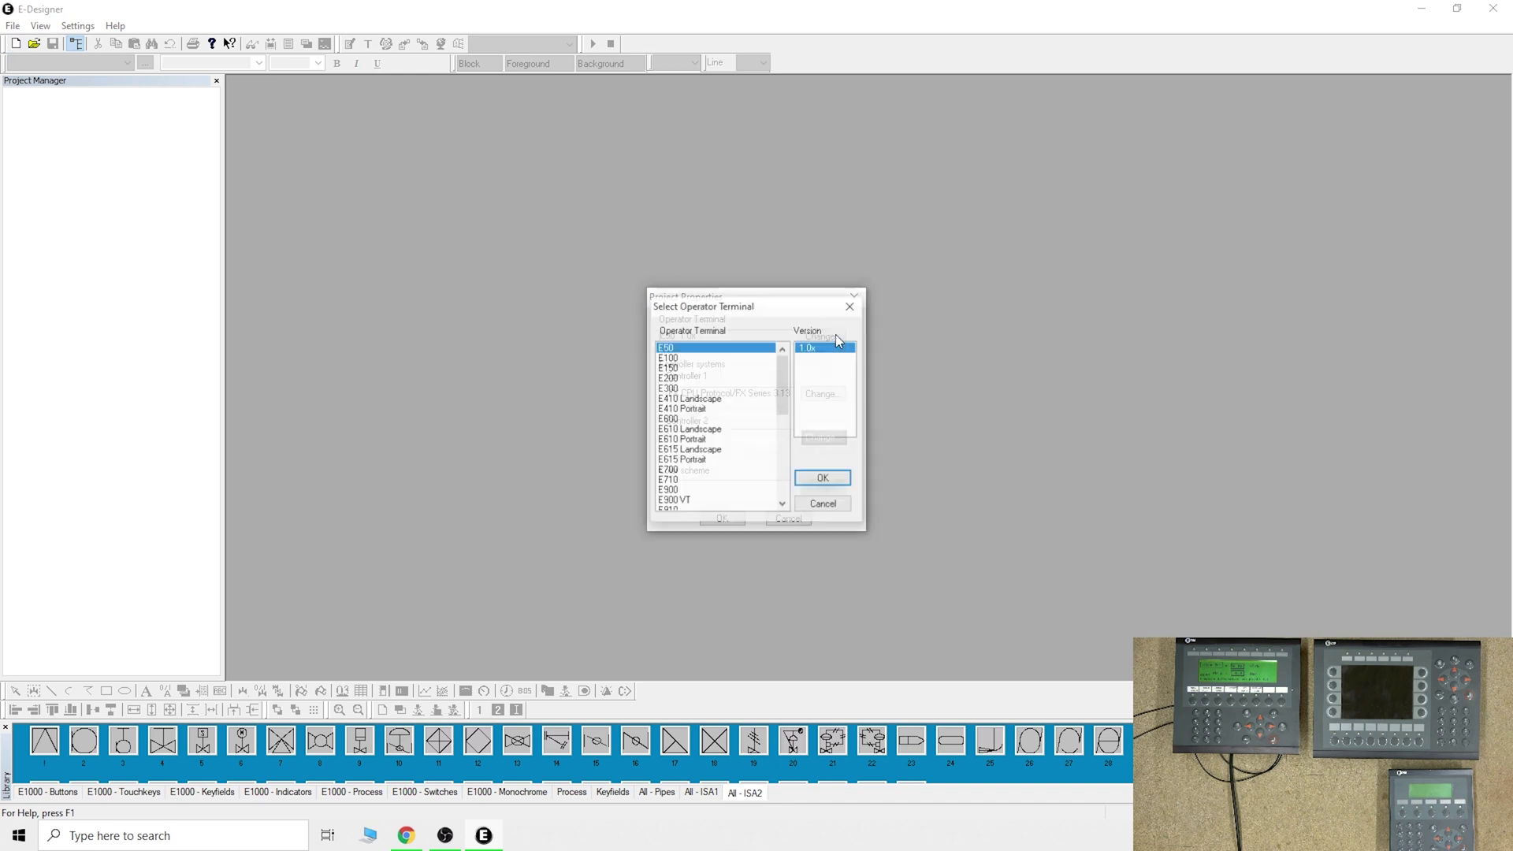
pyautogui.click(675, 379)
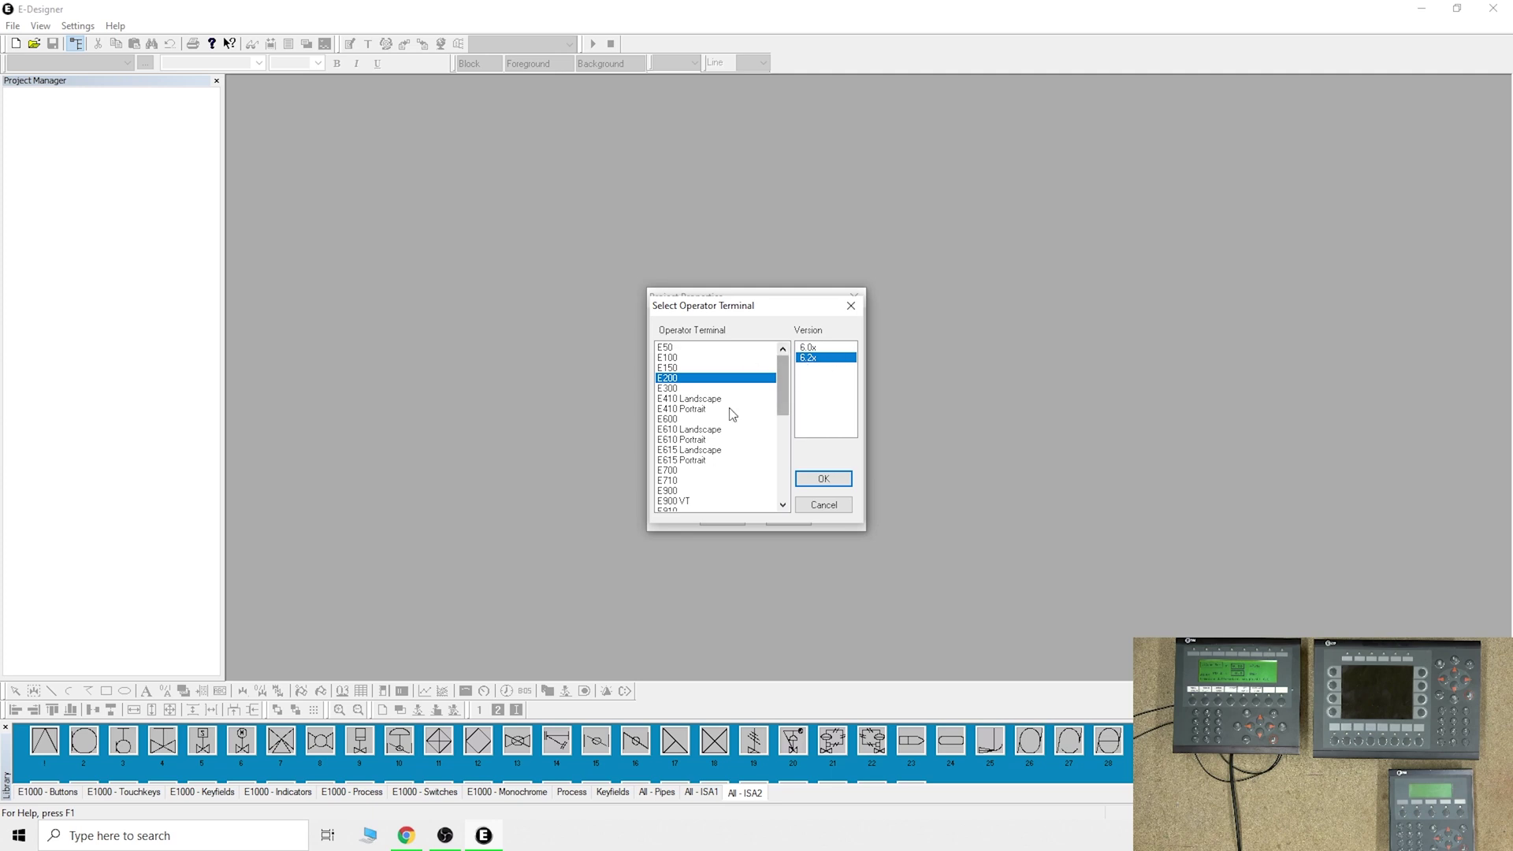
pyautogui.click(688, 388)
pyautogui.click(678, 399)
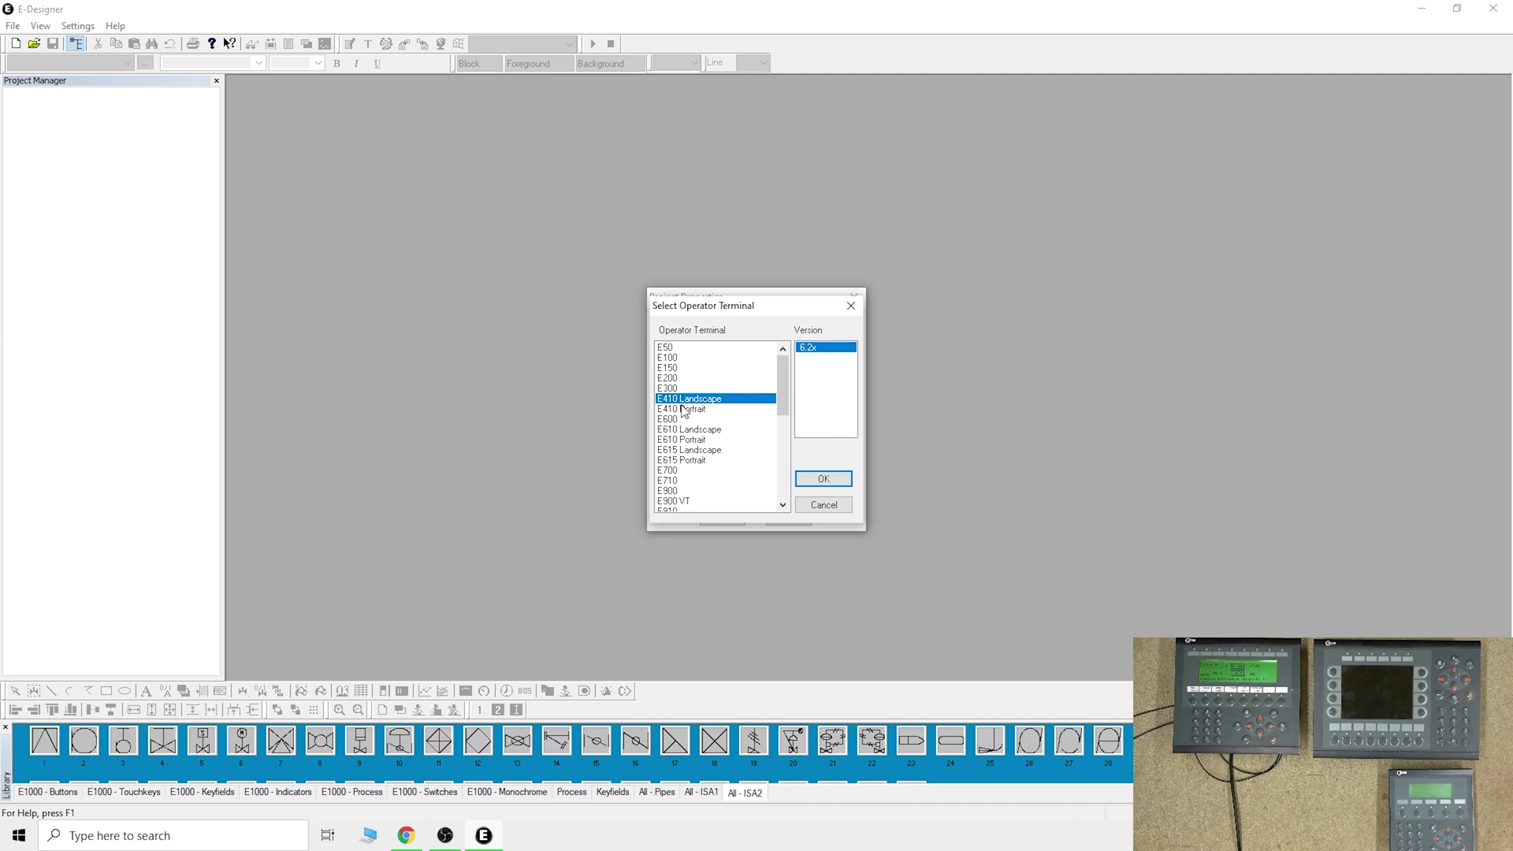
pyautogui.click(676, 440)
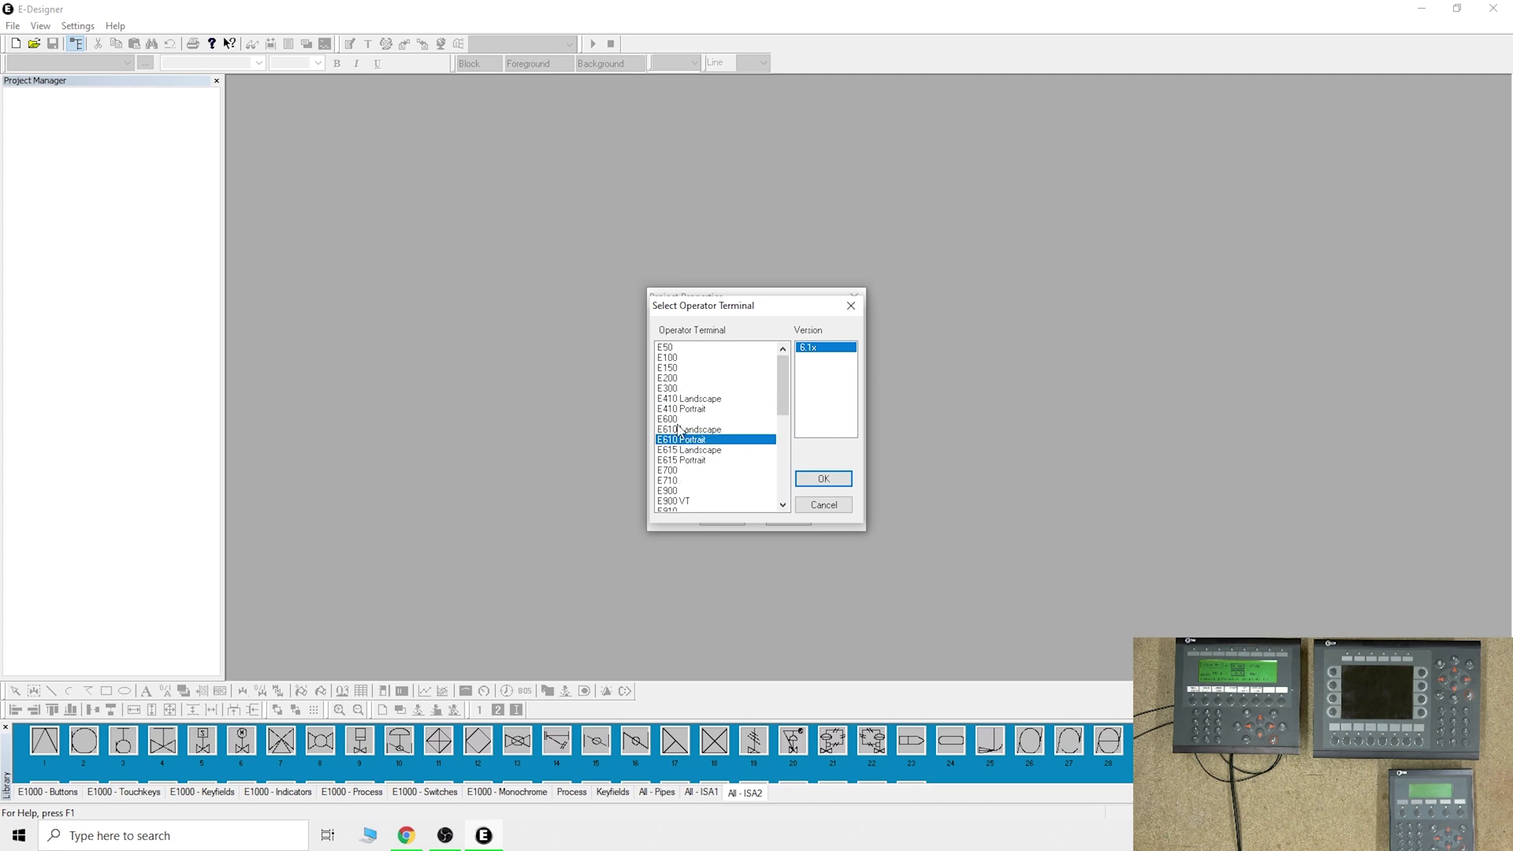
pyautogui.click(671, 471)
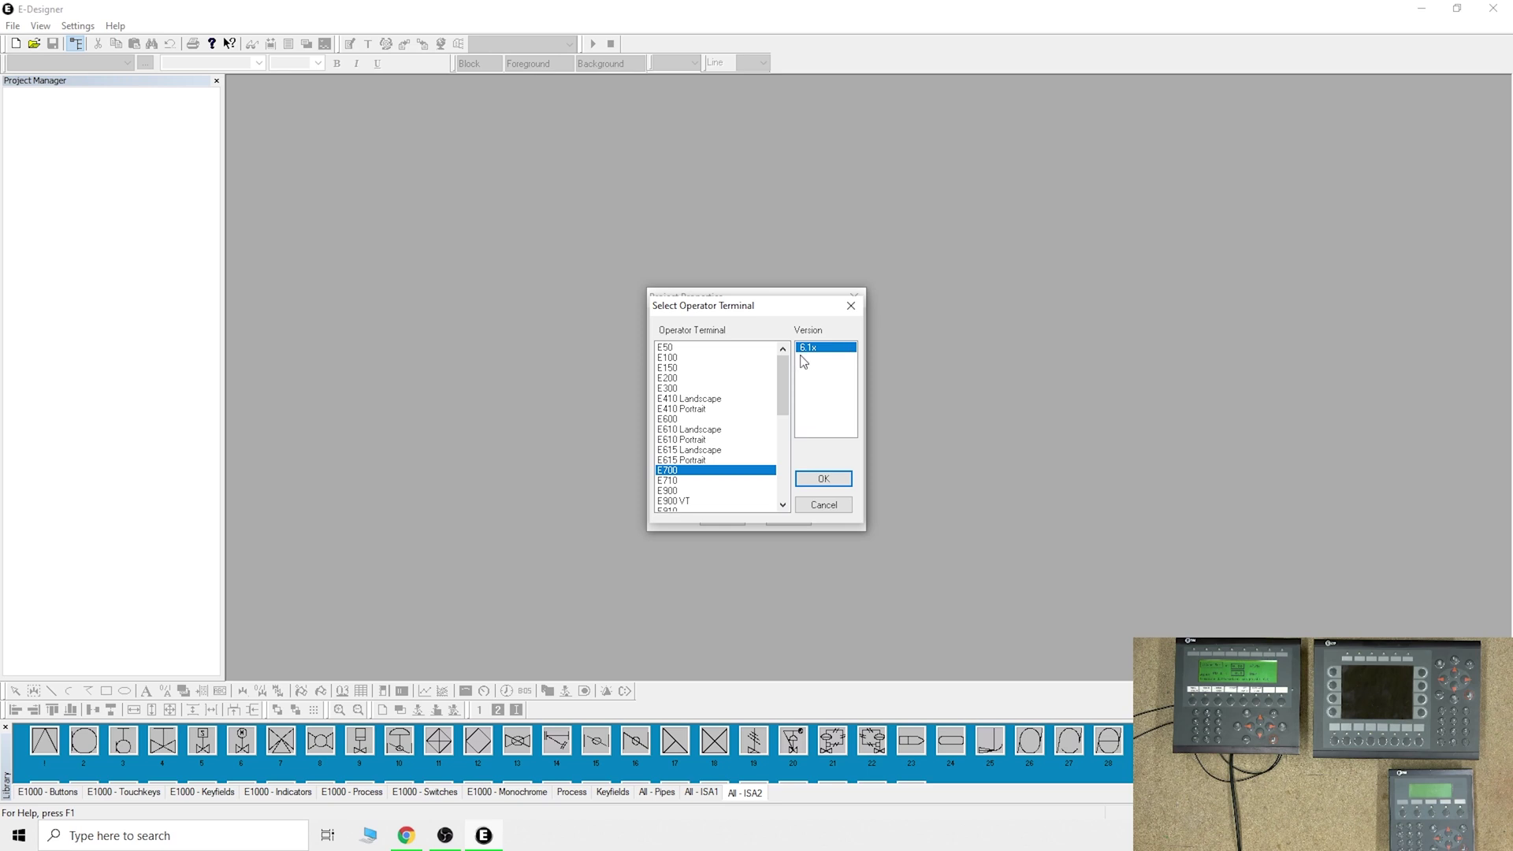
pyautogui.click(849, 307)
pyautogui.click(853, 301)
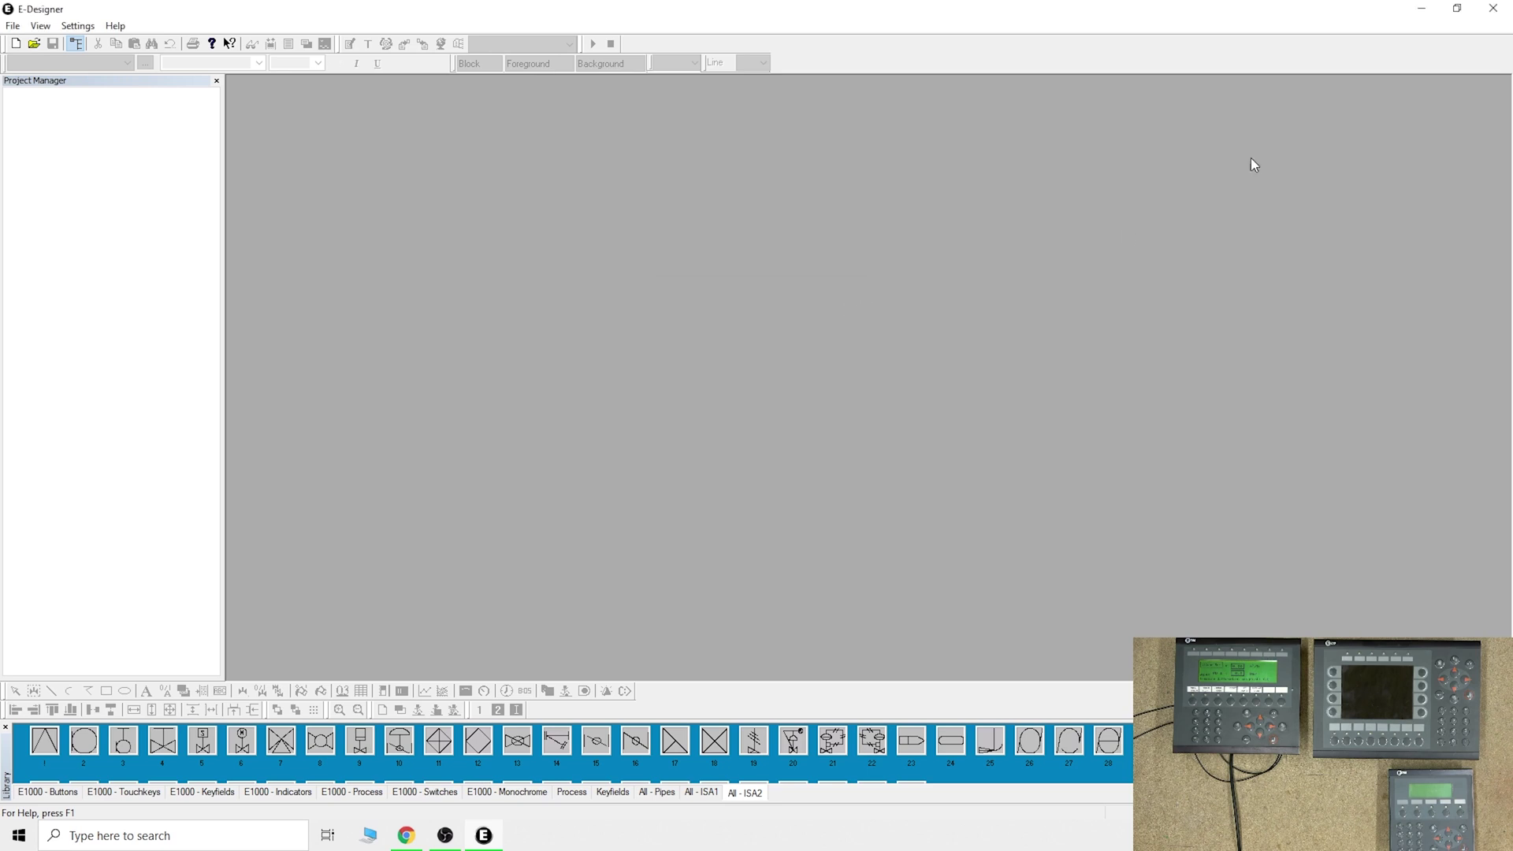
pyautogui.click(1493, 8)
# Launch the older E-Designer and dismiss the tip of the day.
pyautogui.click(145, 837)
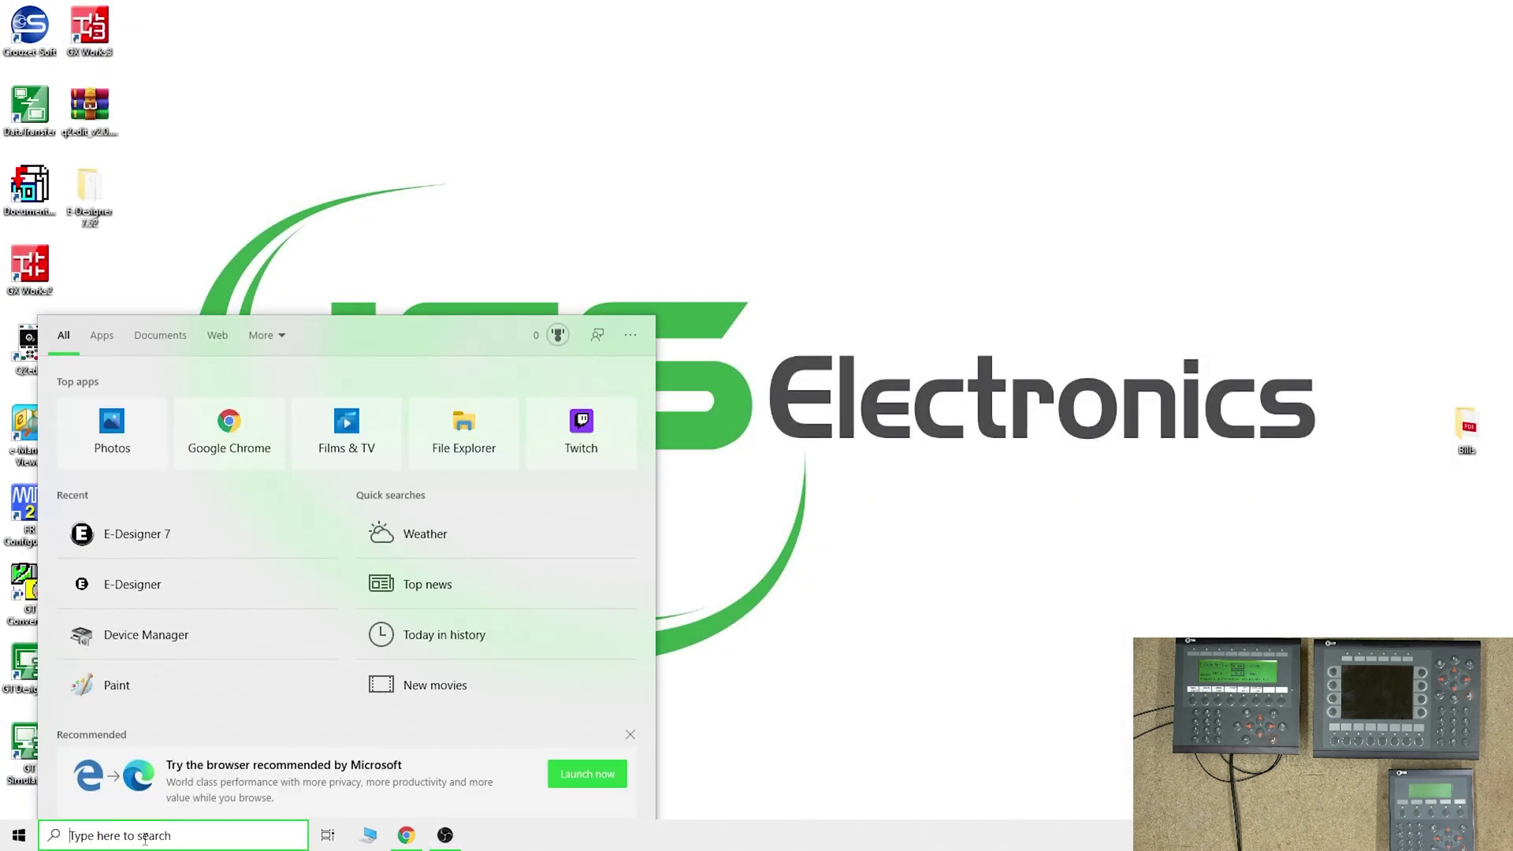
pyautogui.click(147, 587)
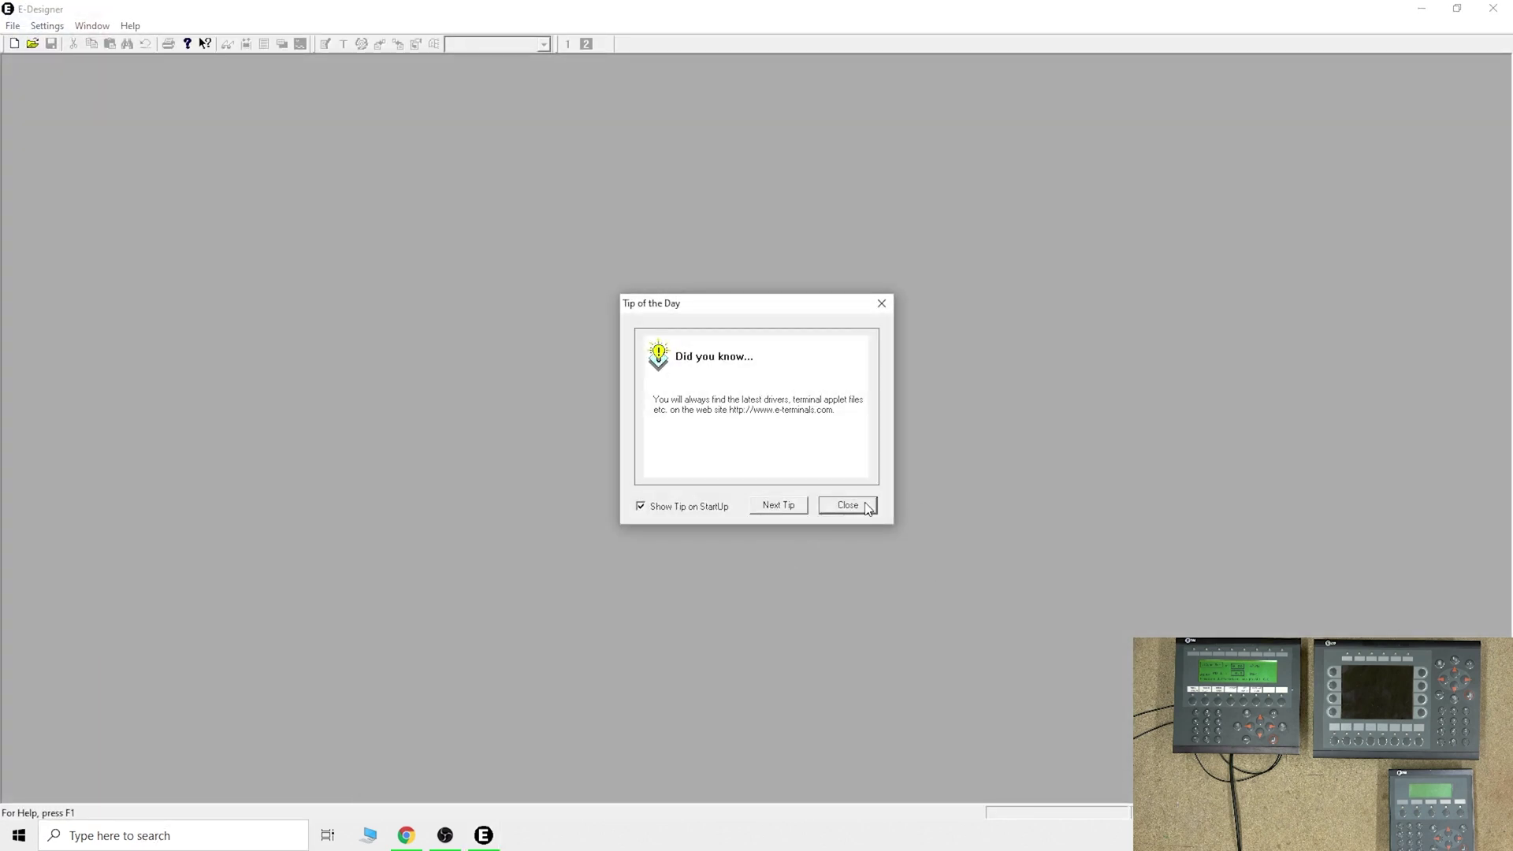
pyautogui.click(859, 505)
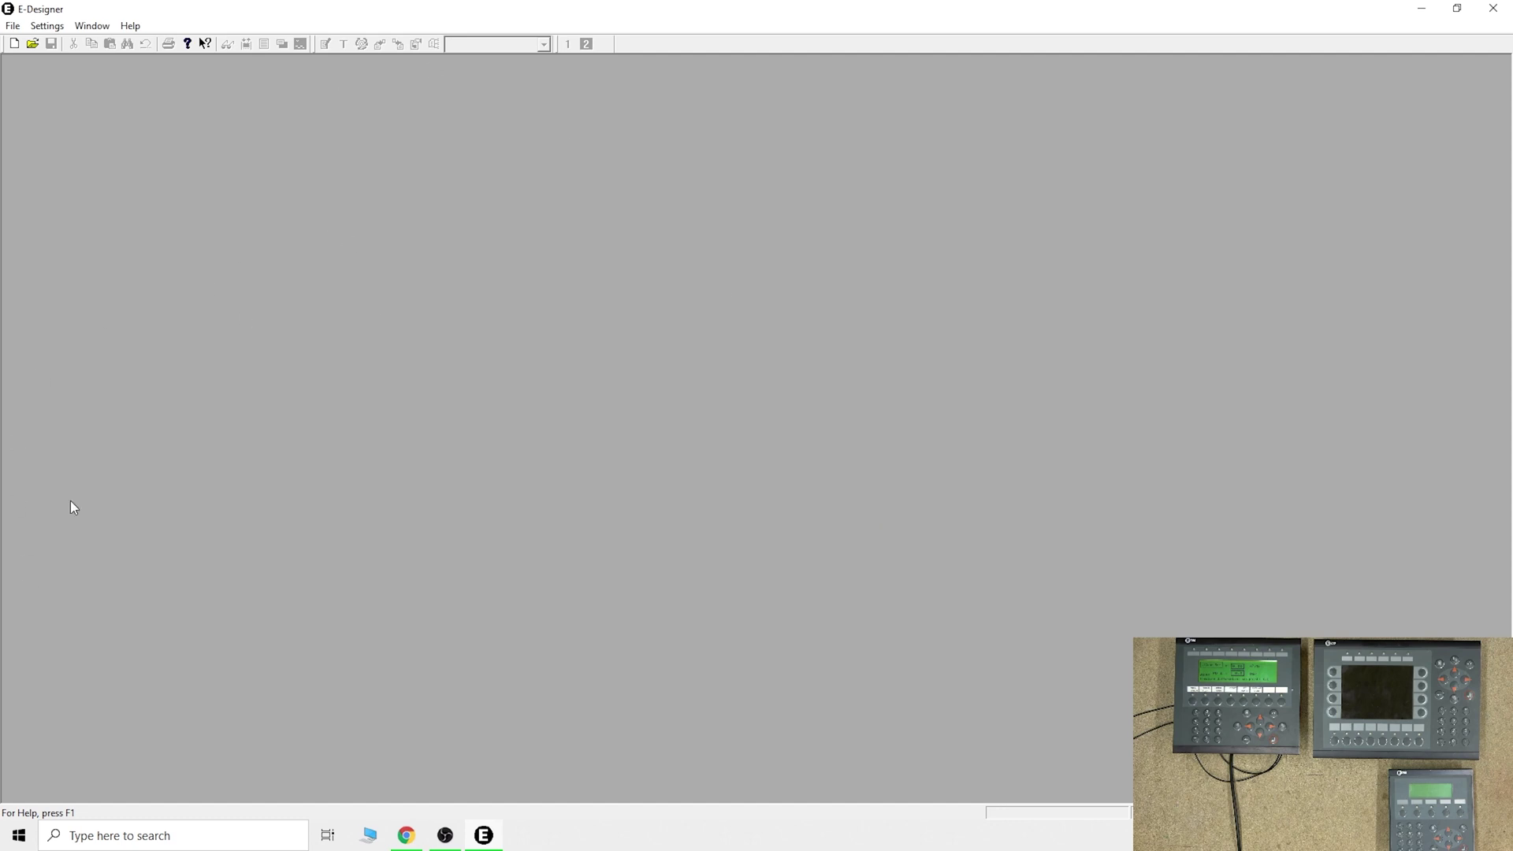
# Look up the COM port of the USB to serial adapter in Device Manager, then close it.
pyautogui.click(143, 837)
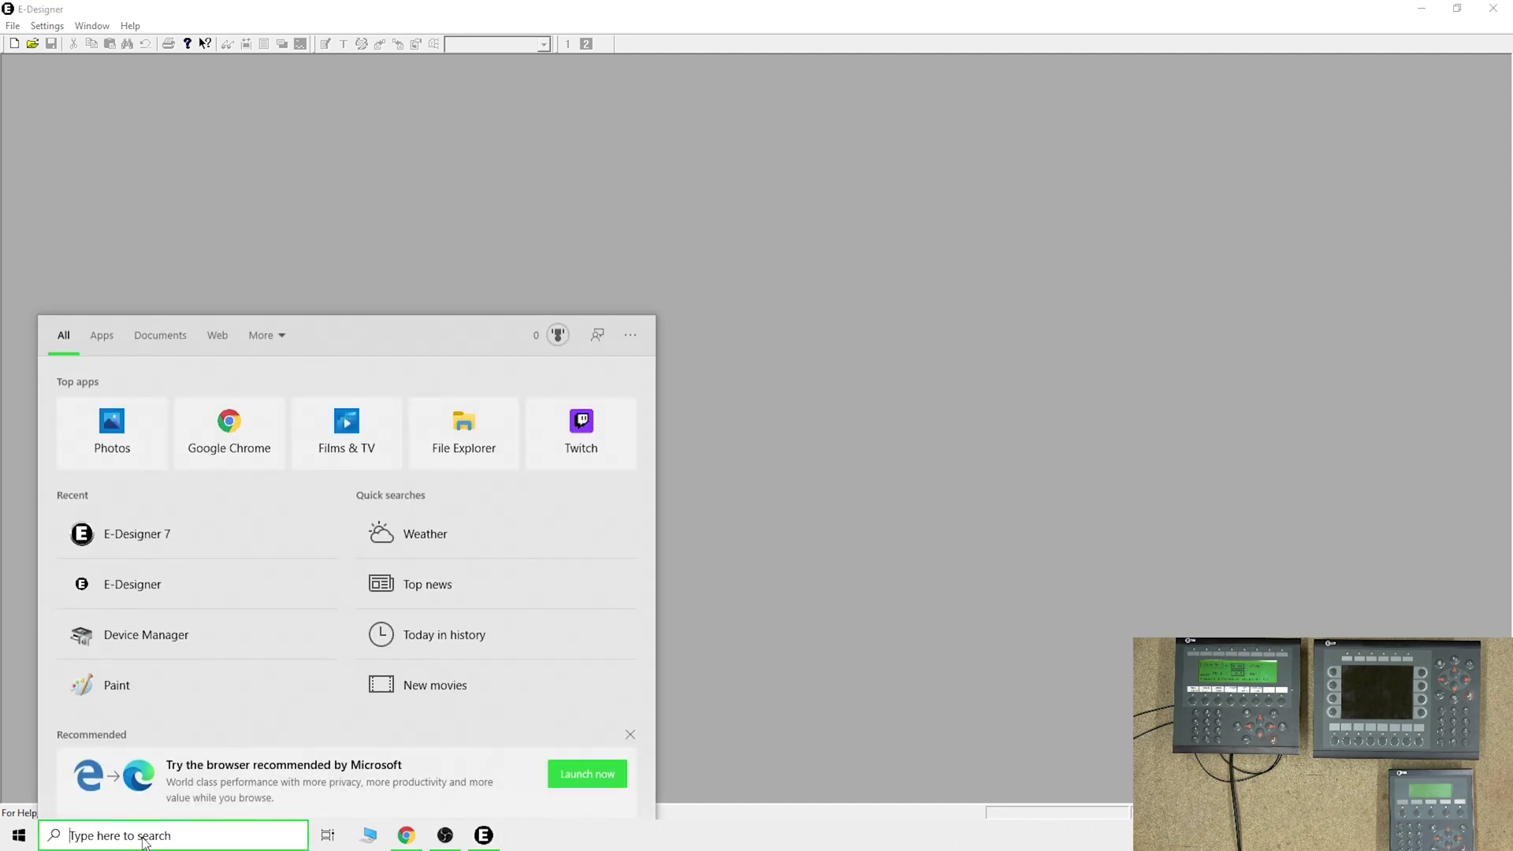
pyautogui.write('manager')
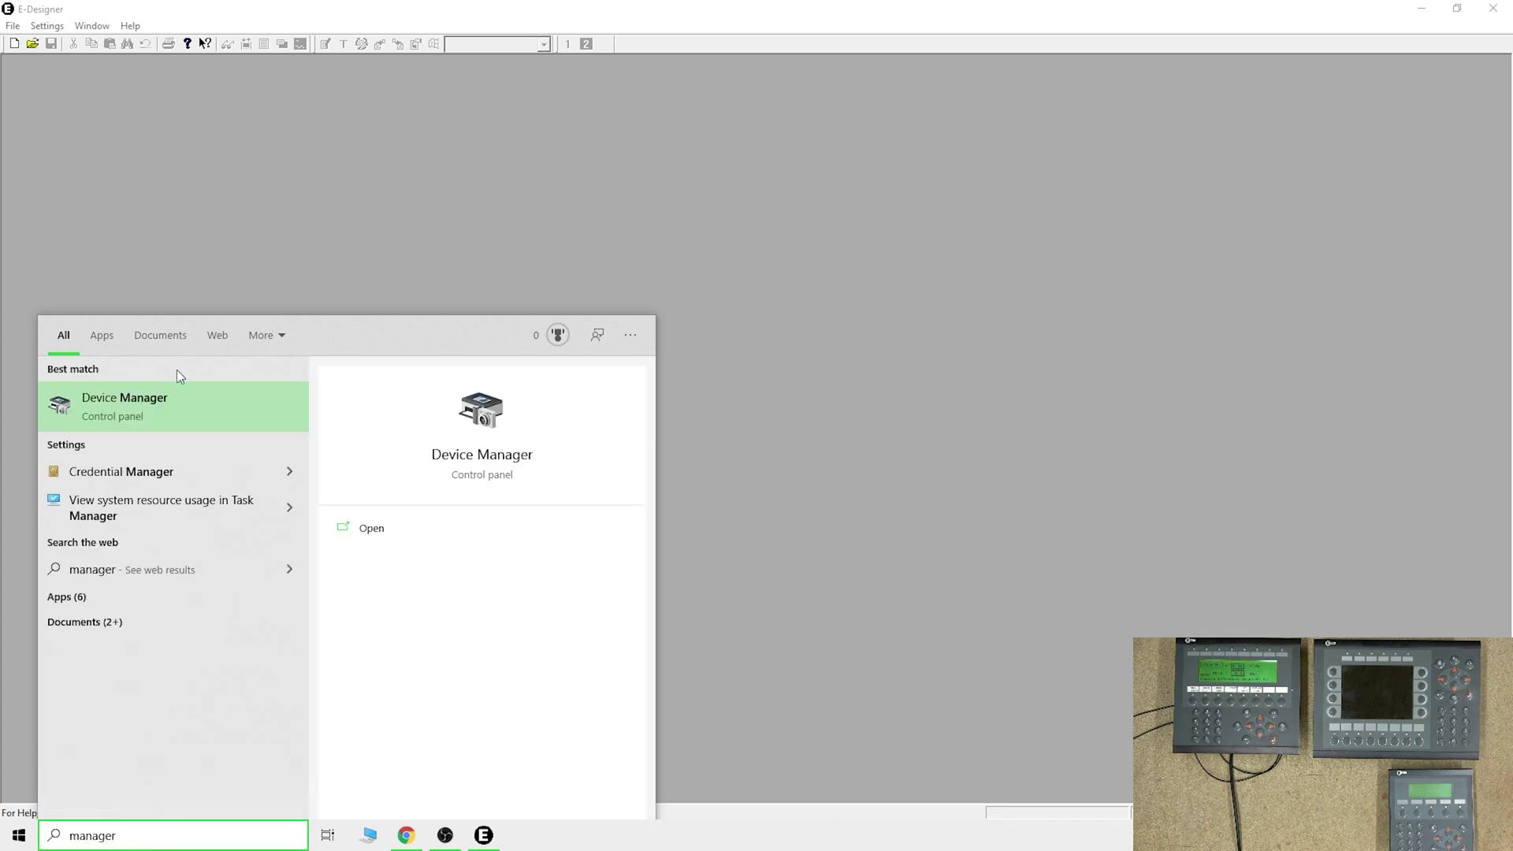
pyautogui.click(163, 412)
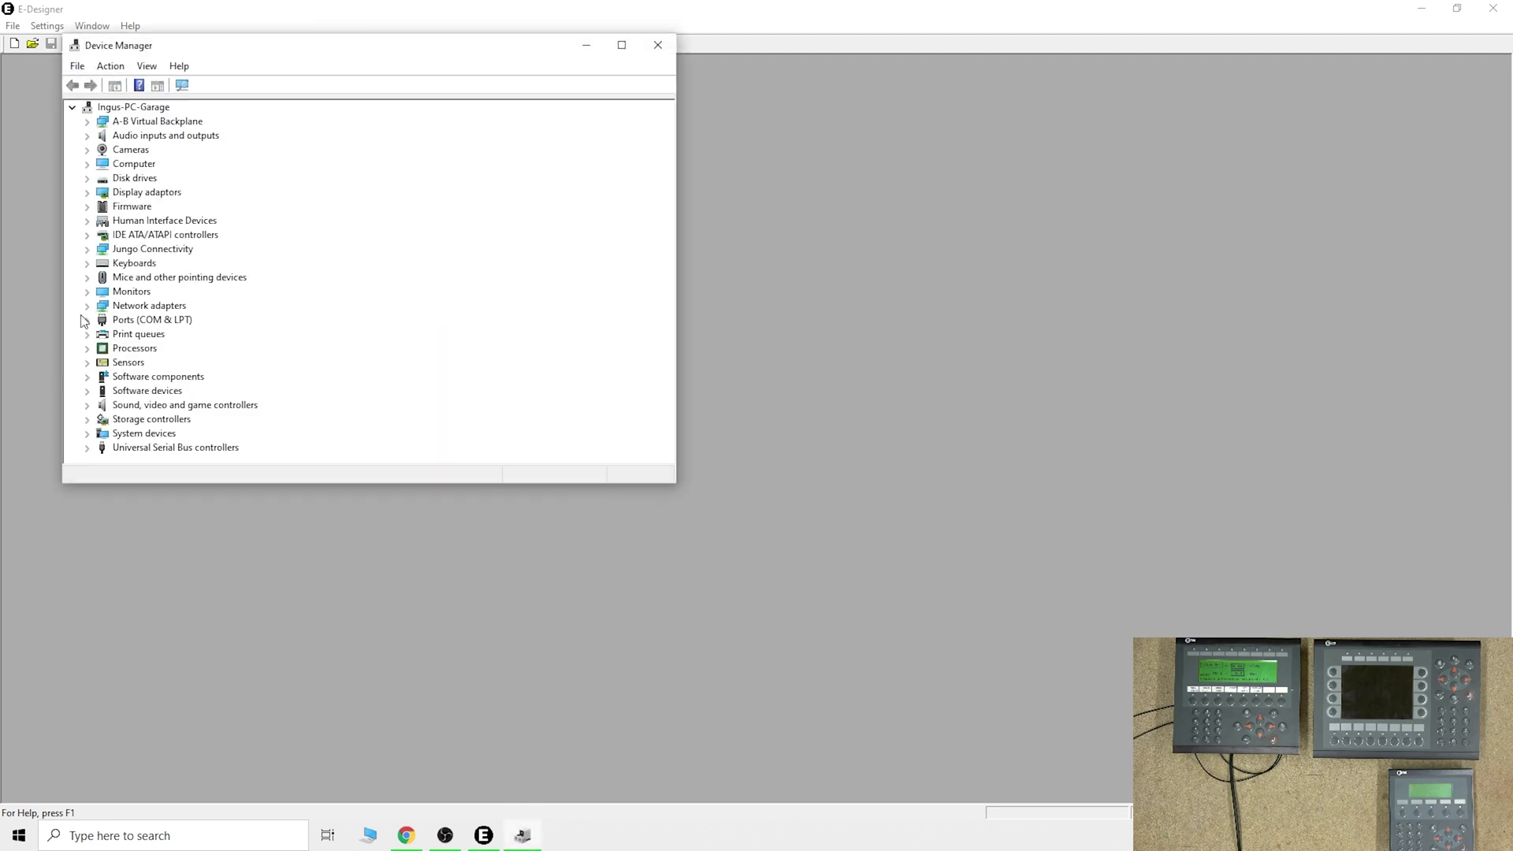
pyautogui.click(88, 322)
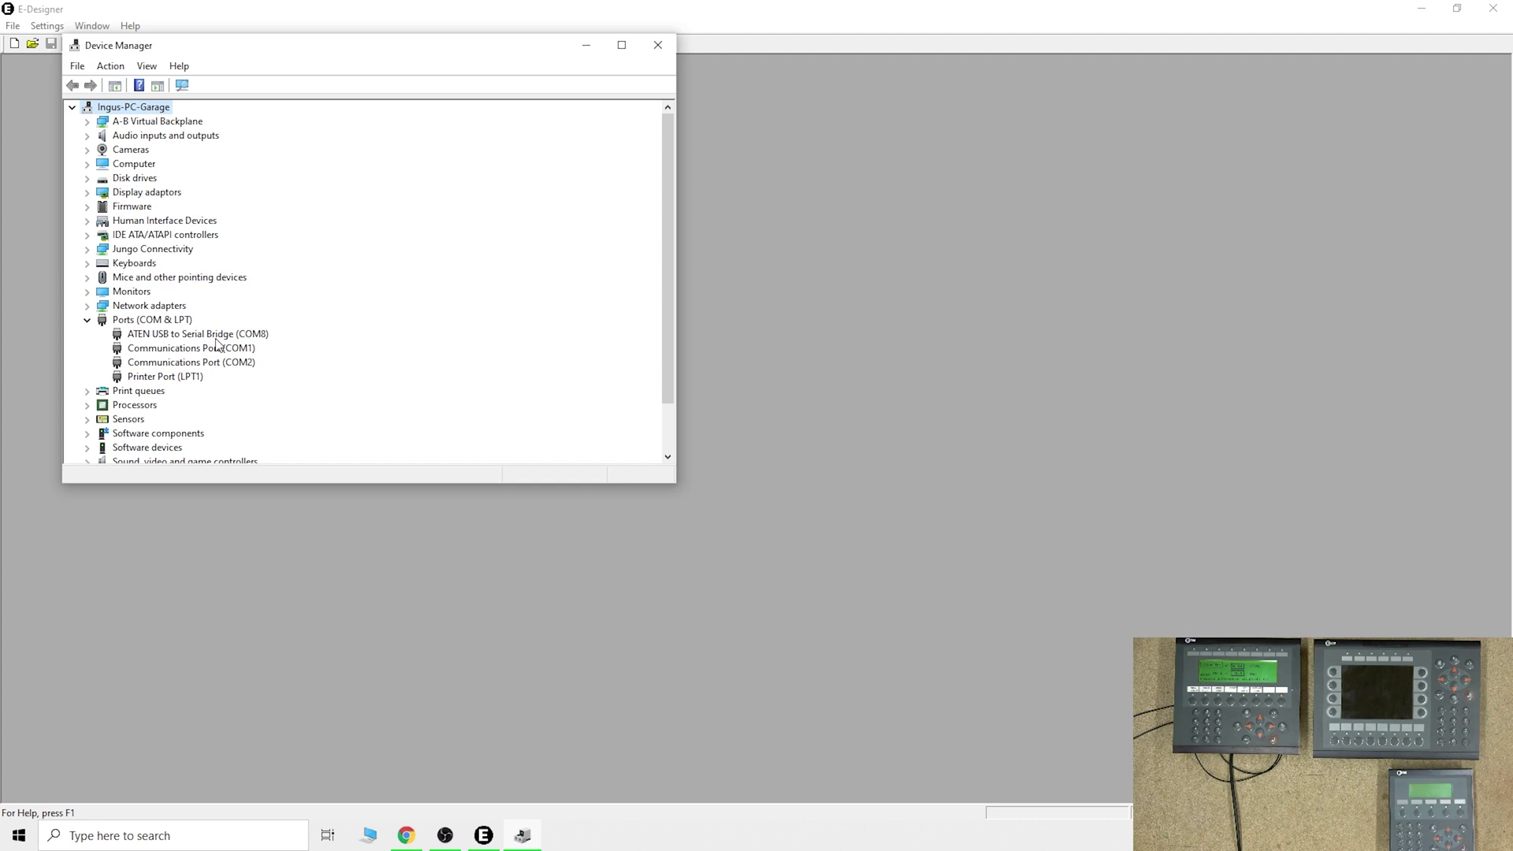
pyautogui.click(659, 47)
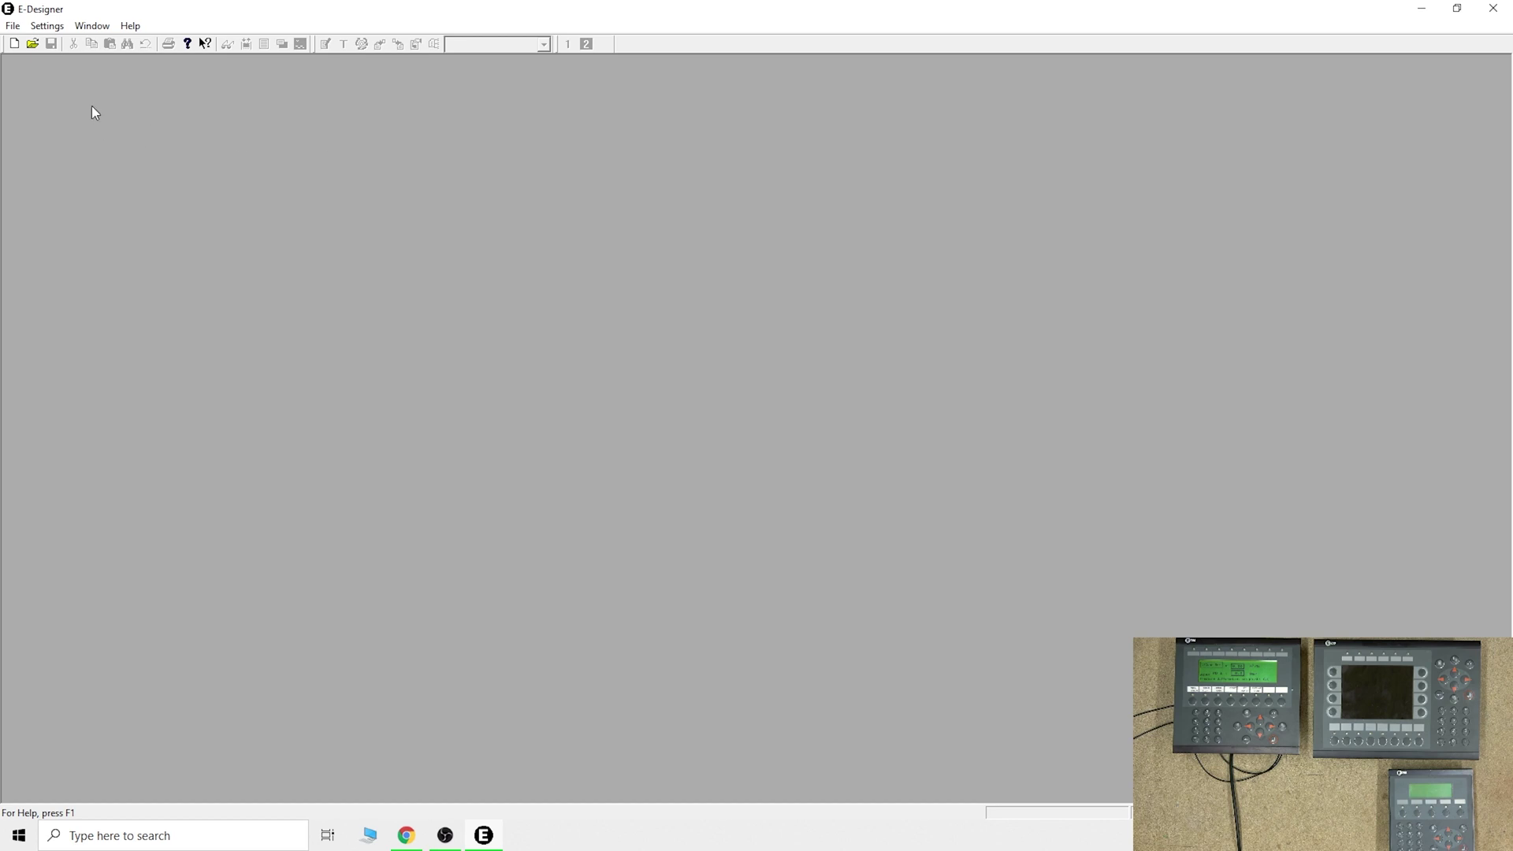
# Create a new project for the E300 terminal version 6.0x, using the MELSEC FX CPU Protocol driver with model FX2N.
pyautogui.click(14, 45)
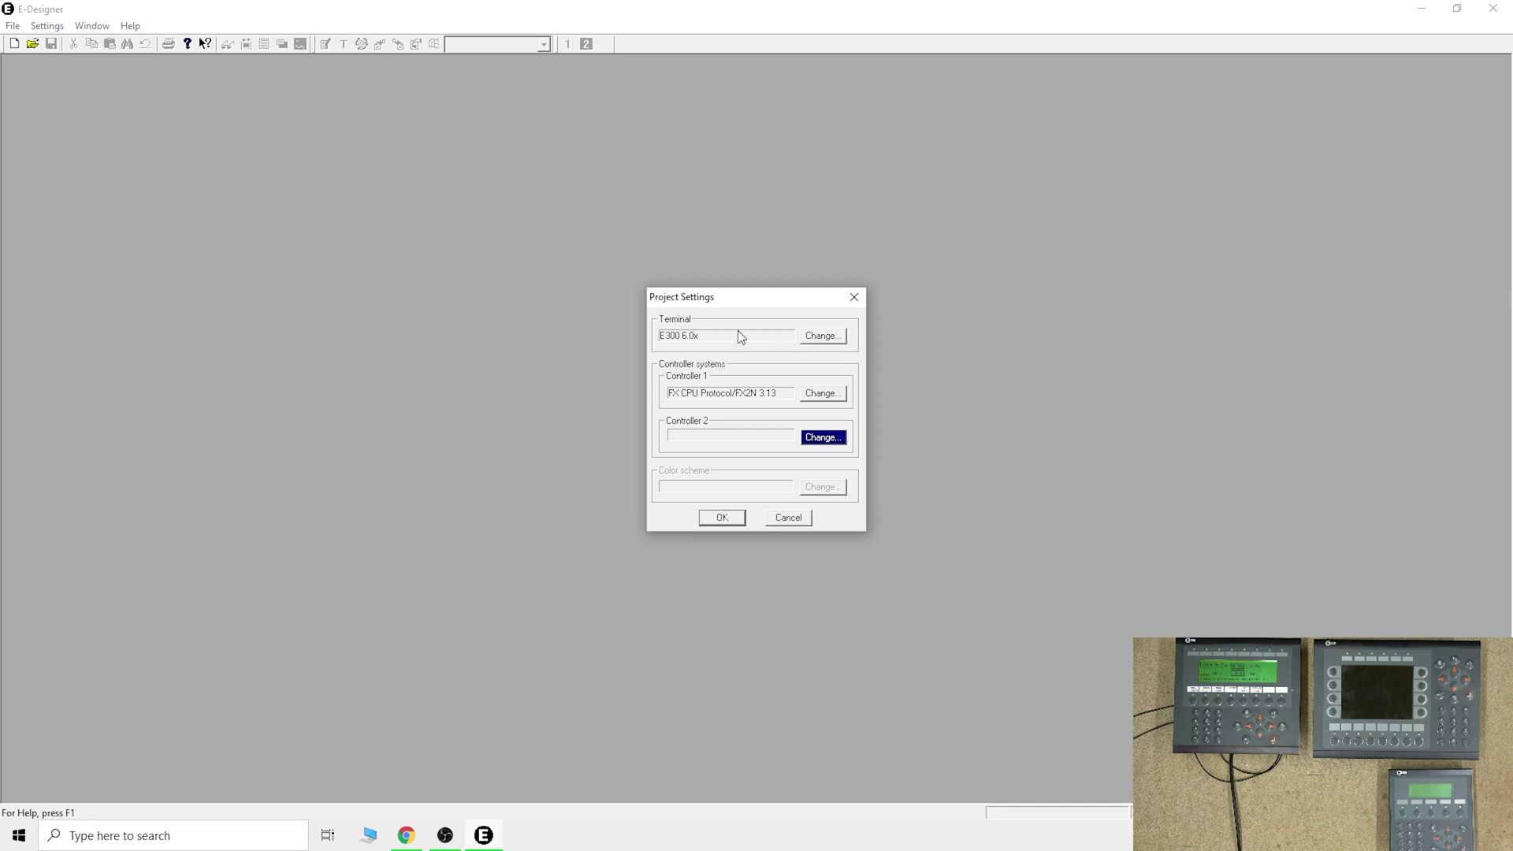
pyautogui.click(828, 339)
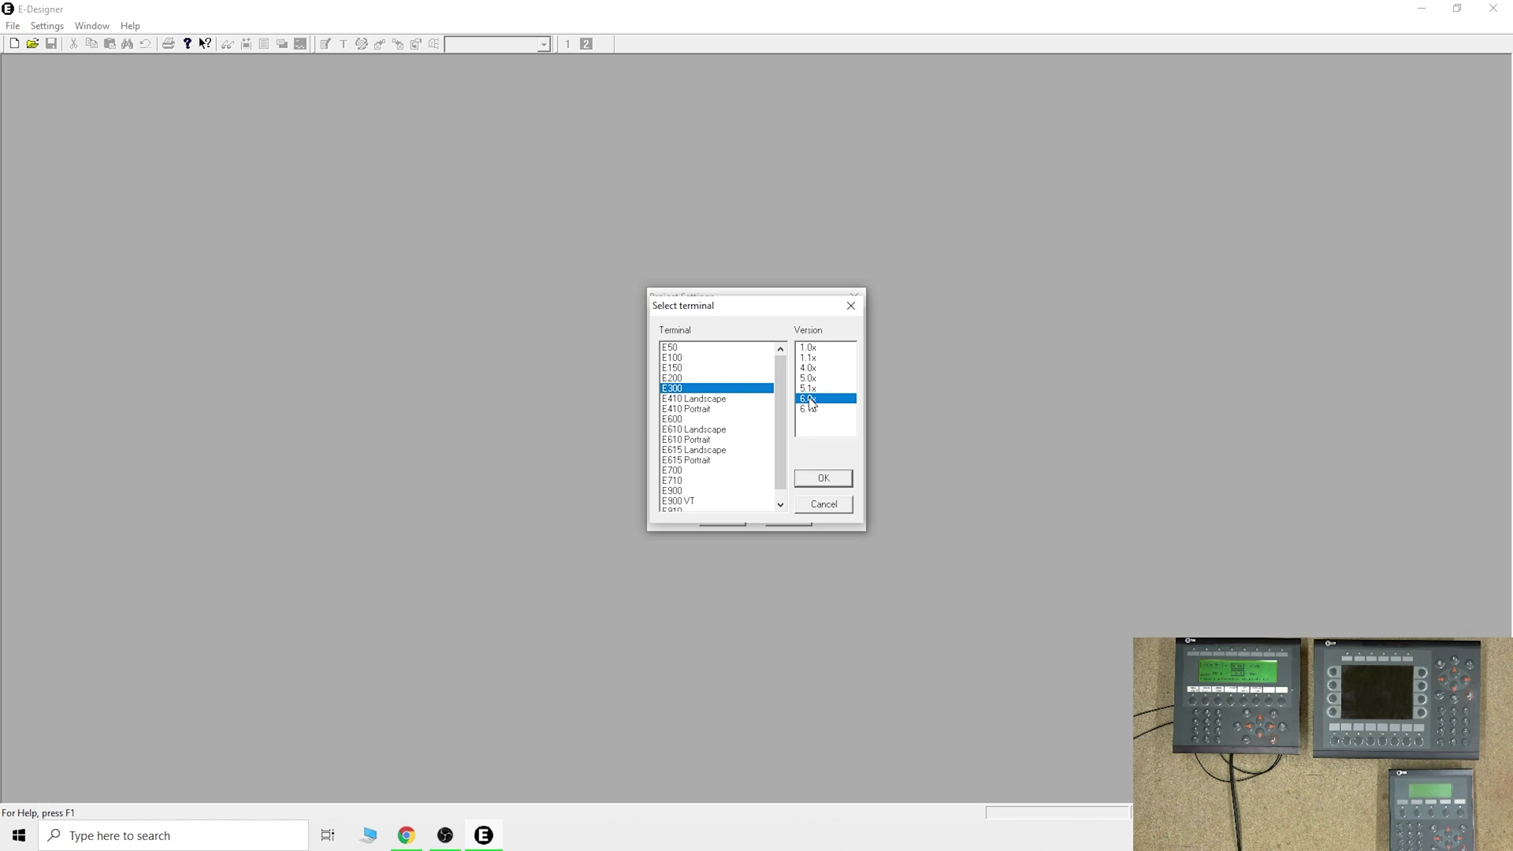
pyautogui.click(841, 480)
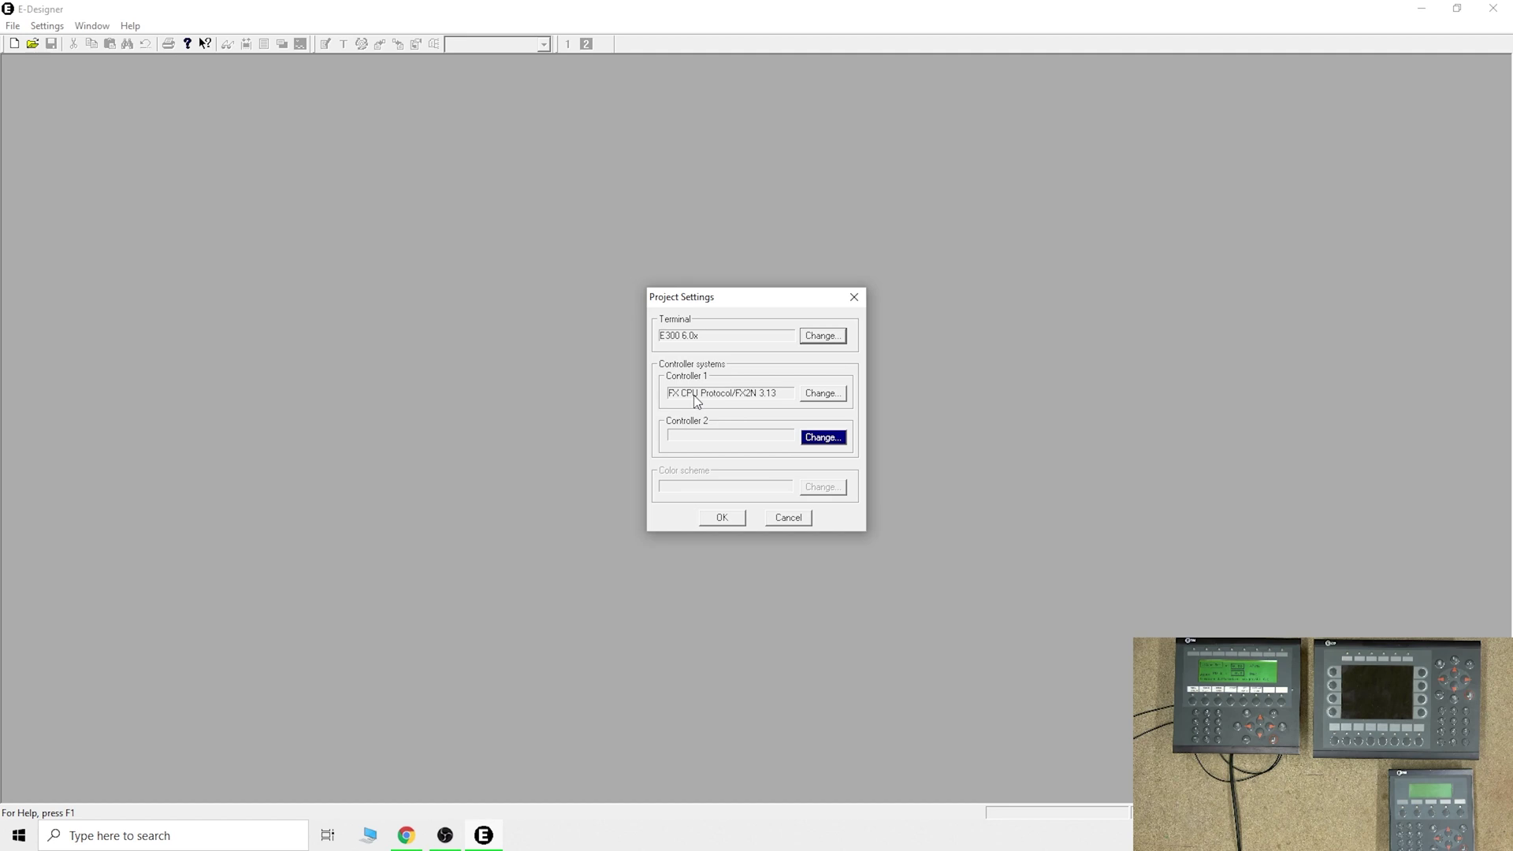
pyautogui.click(822, 393)
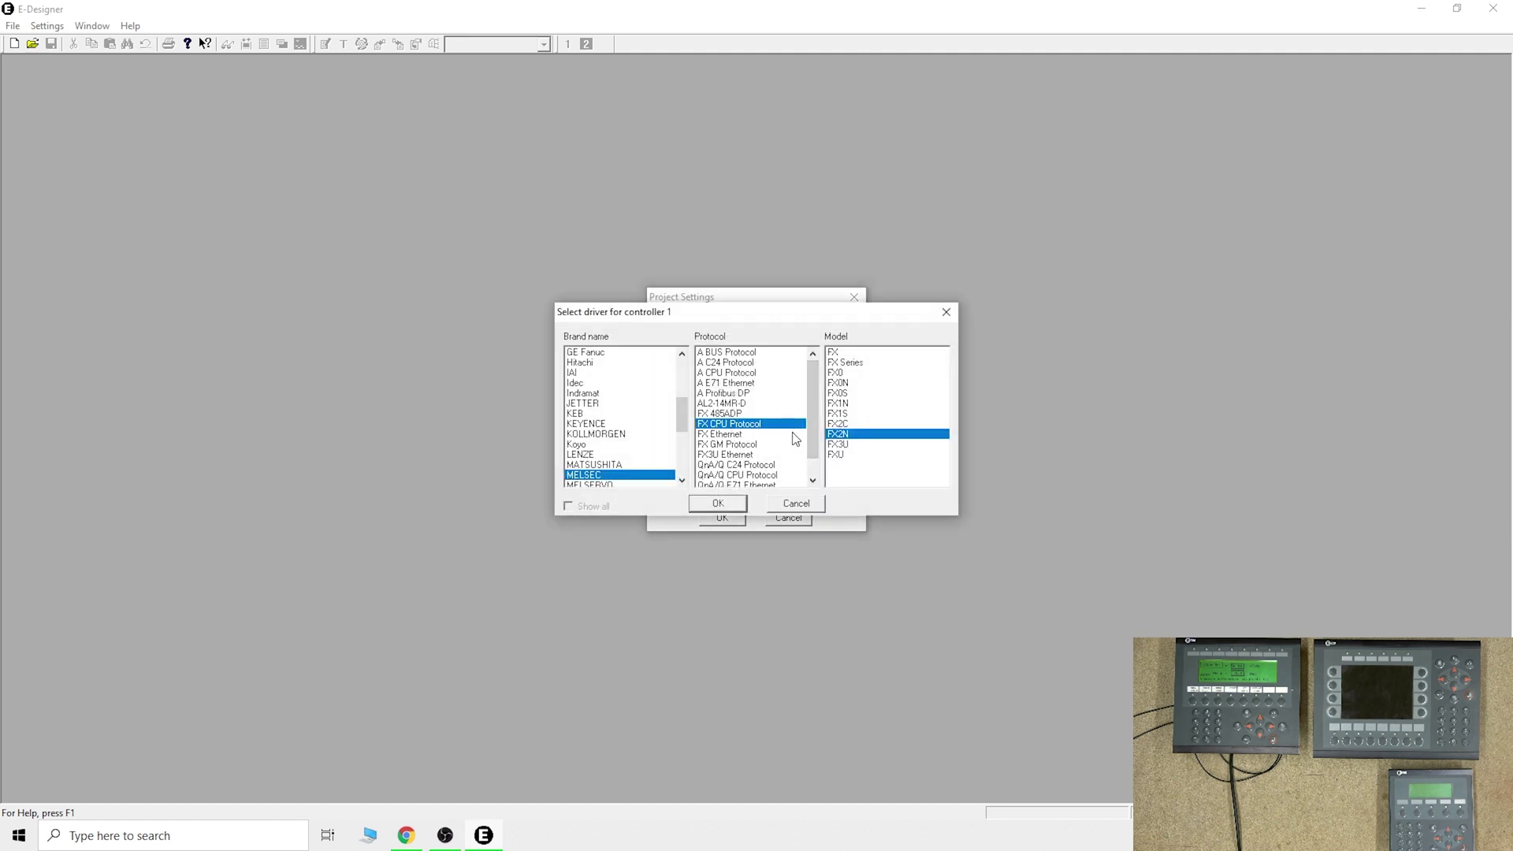
pyautogui.moveTo(812, 384); pyautogui.dragTo(812, 457)
pyautogui.click(718, 503)
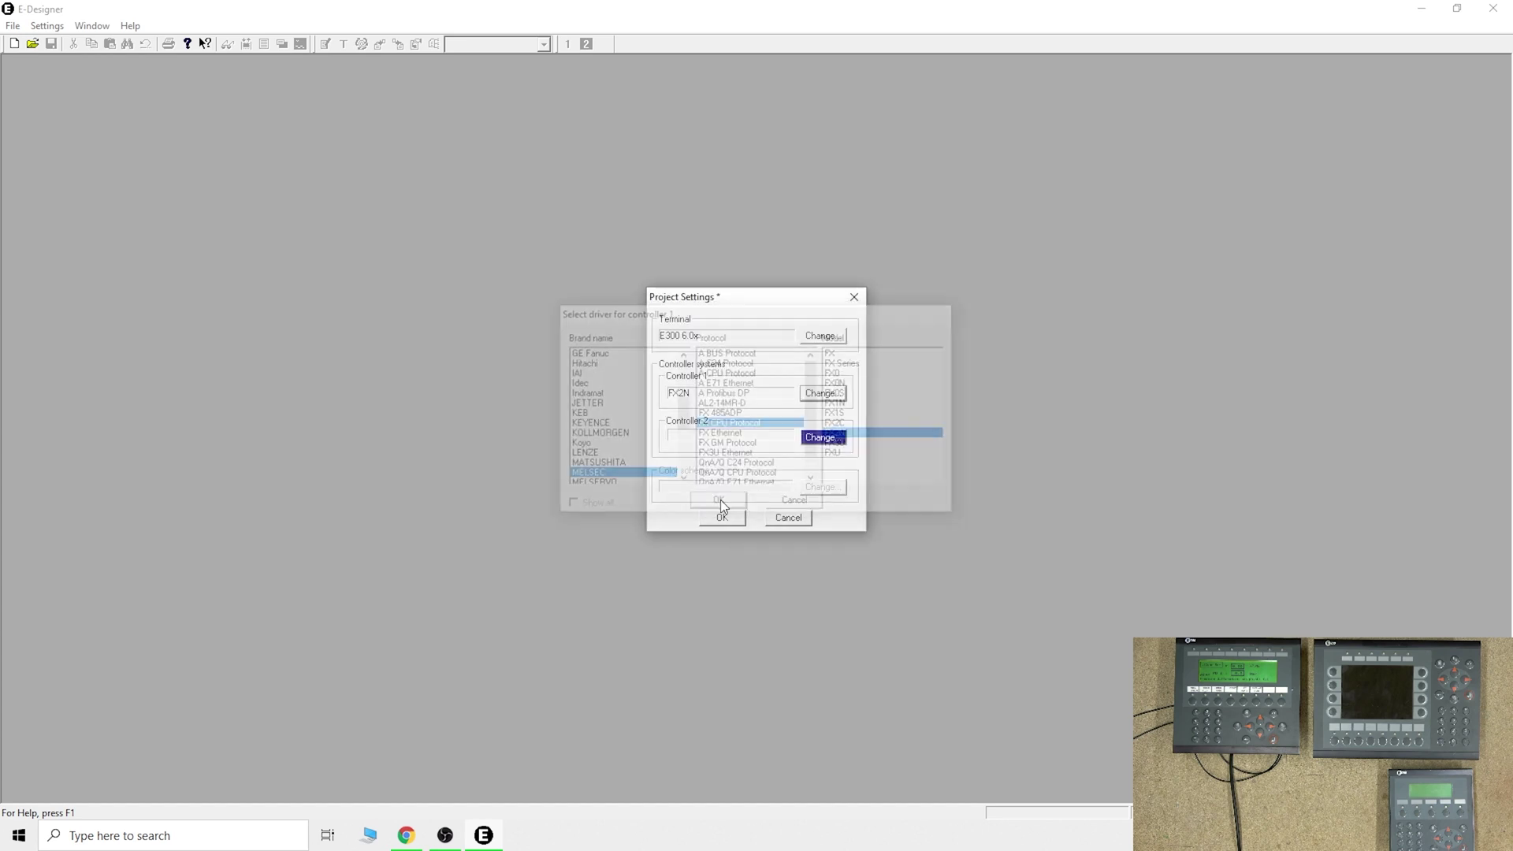
pyautogui.click(725, 519)
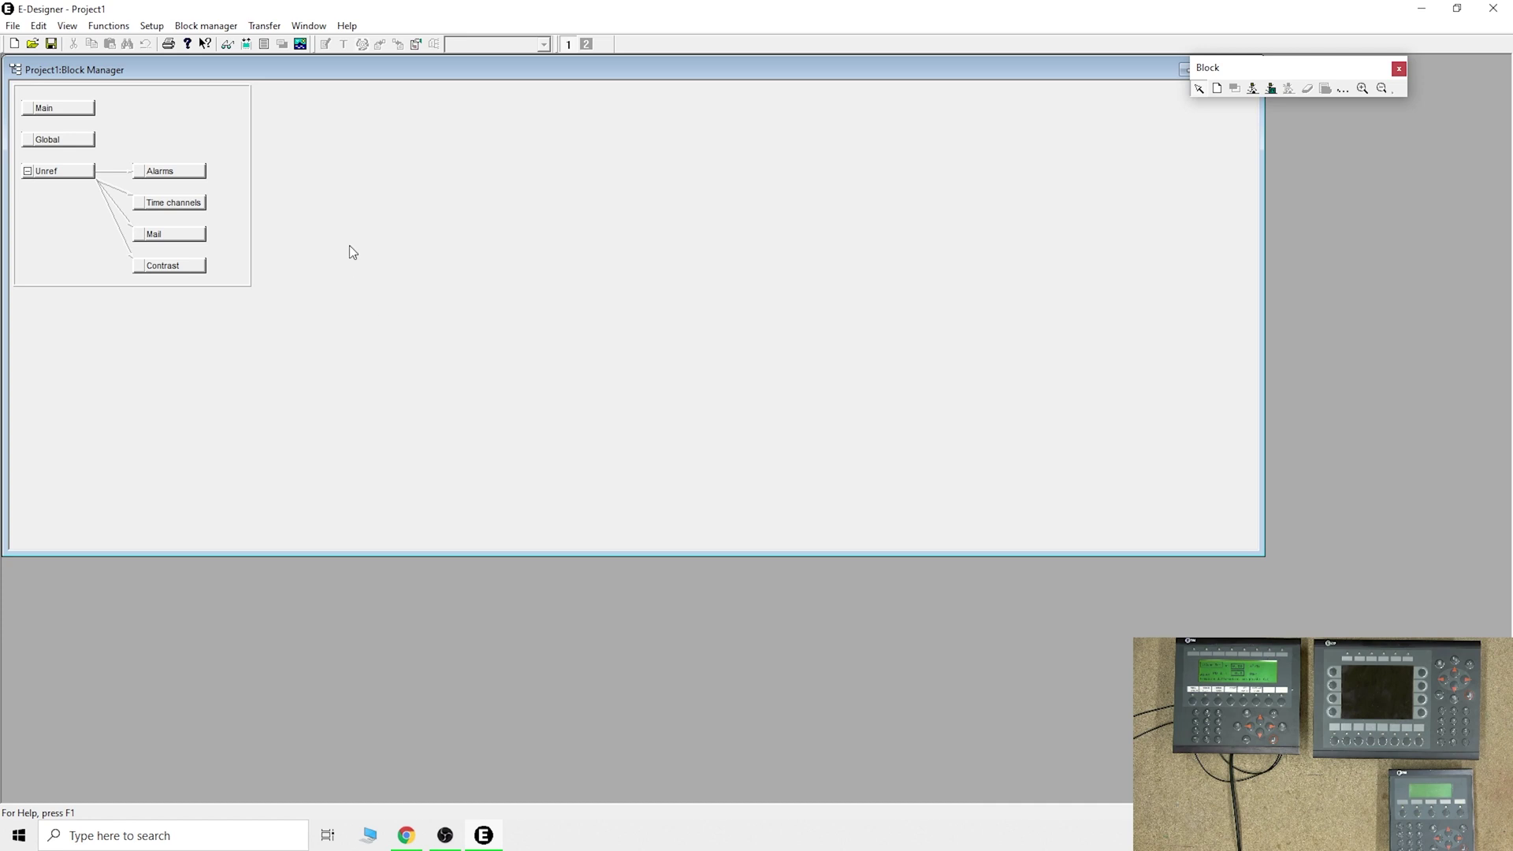
# Close the Block toolbox, receive the stored project from the connected E300 terminal, and exit the project transfer.
pyautogui.click(1399, 70)
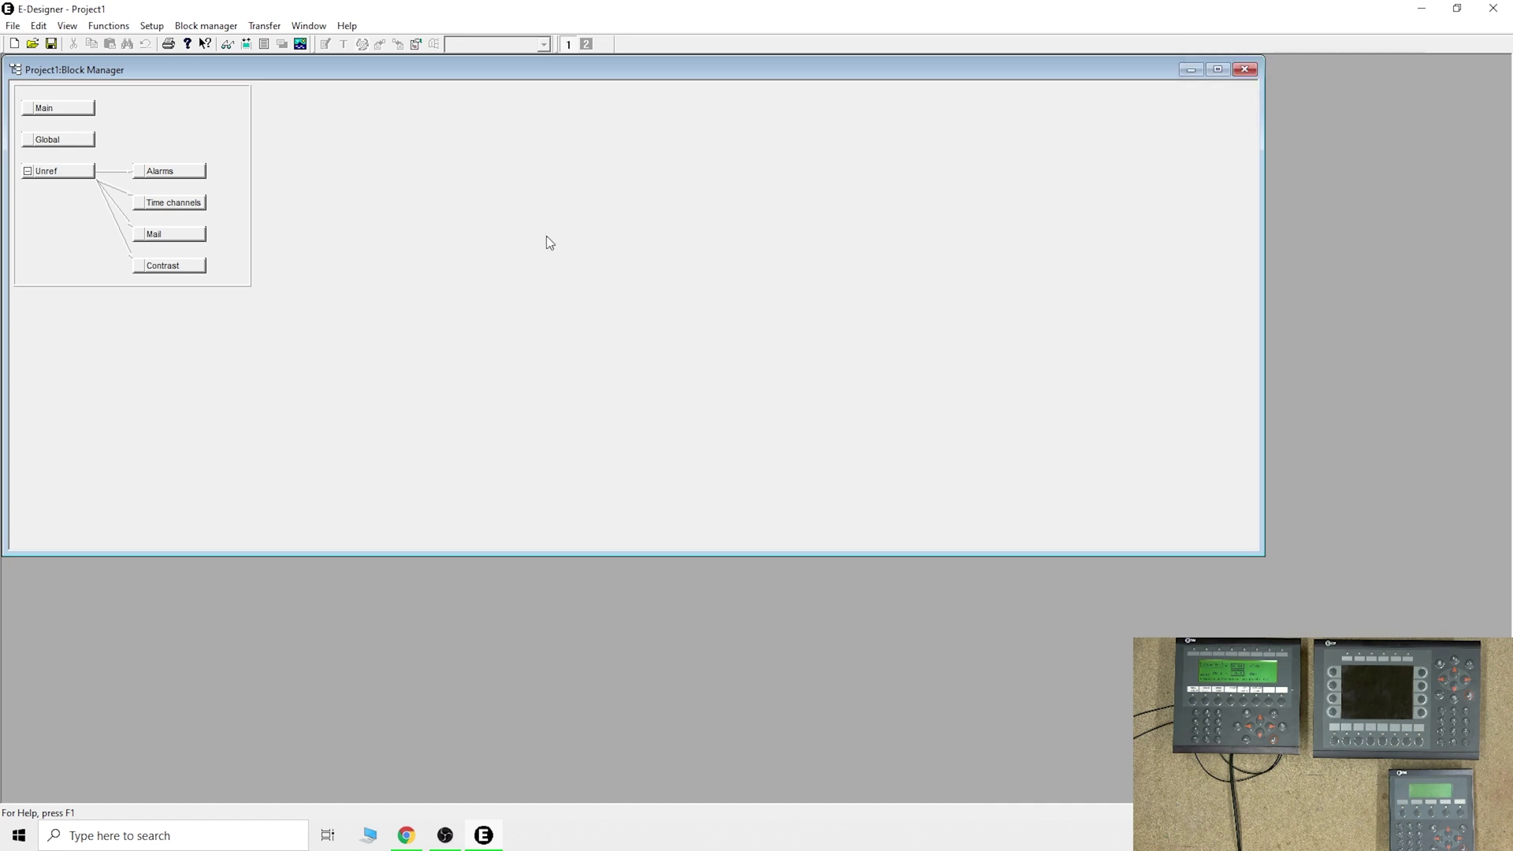
pyautogui.click(263, 26)
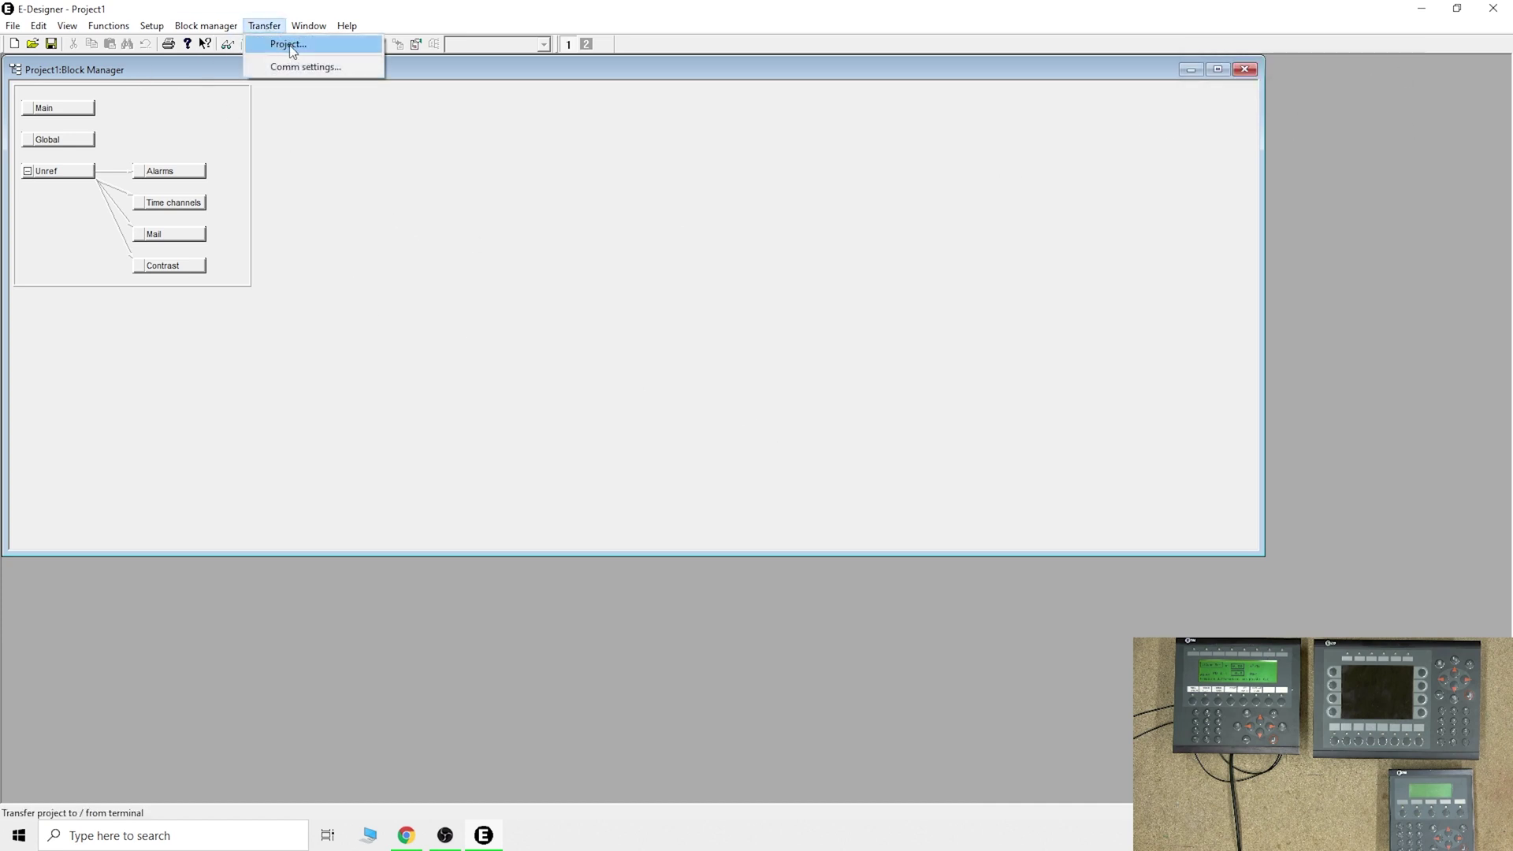
pyautogui.click(288, 45)
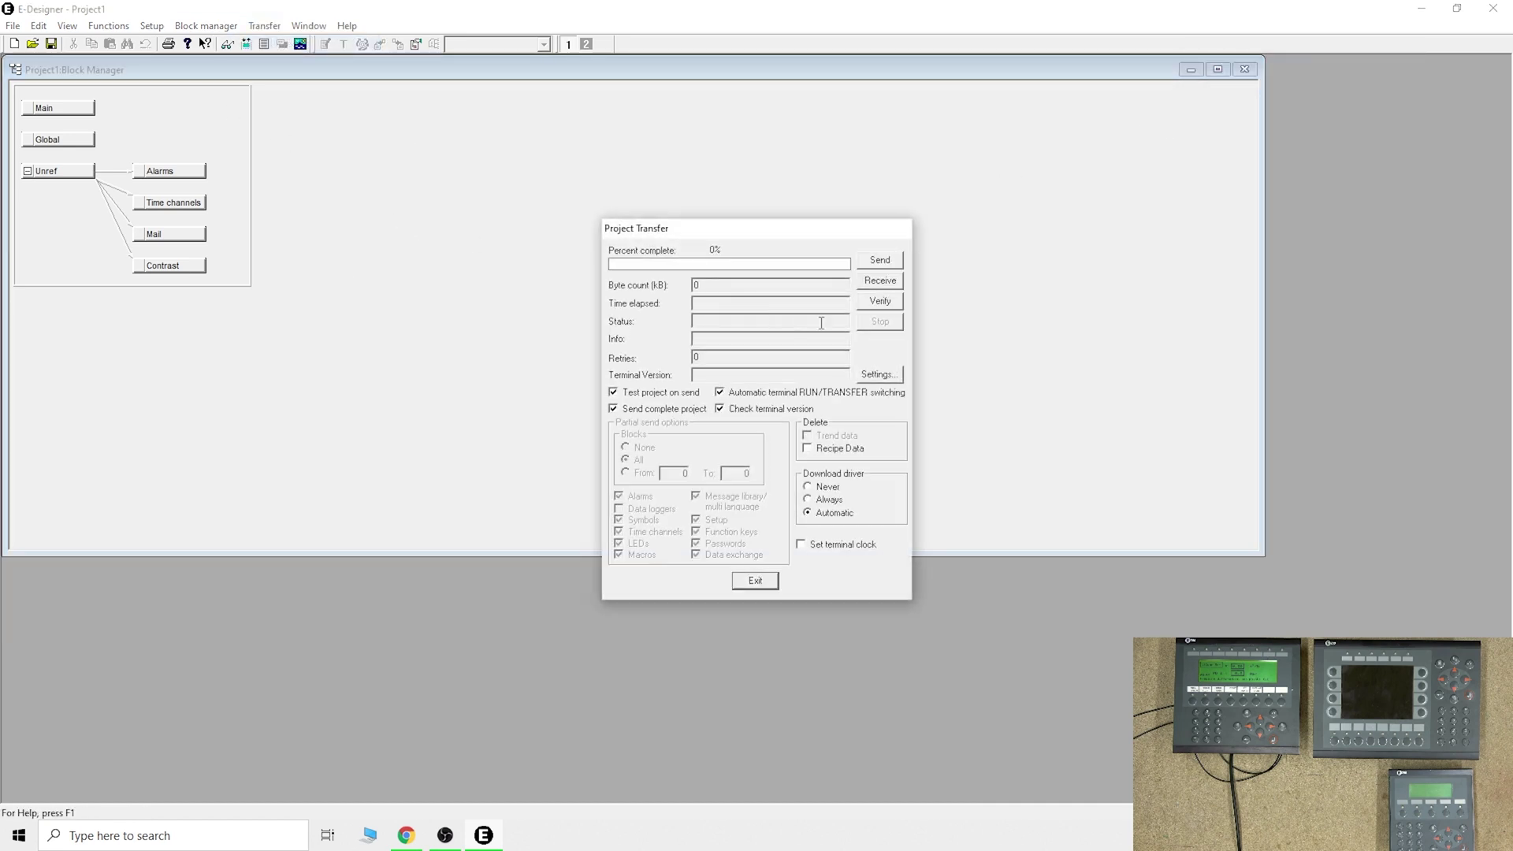
pyautogui.click(880, 281)
pyautogui.click(749, 448)
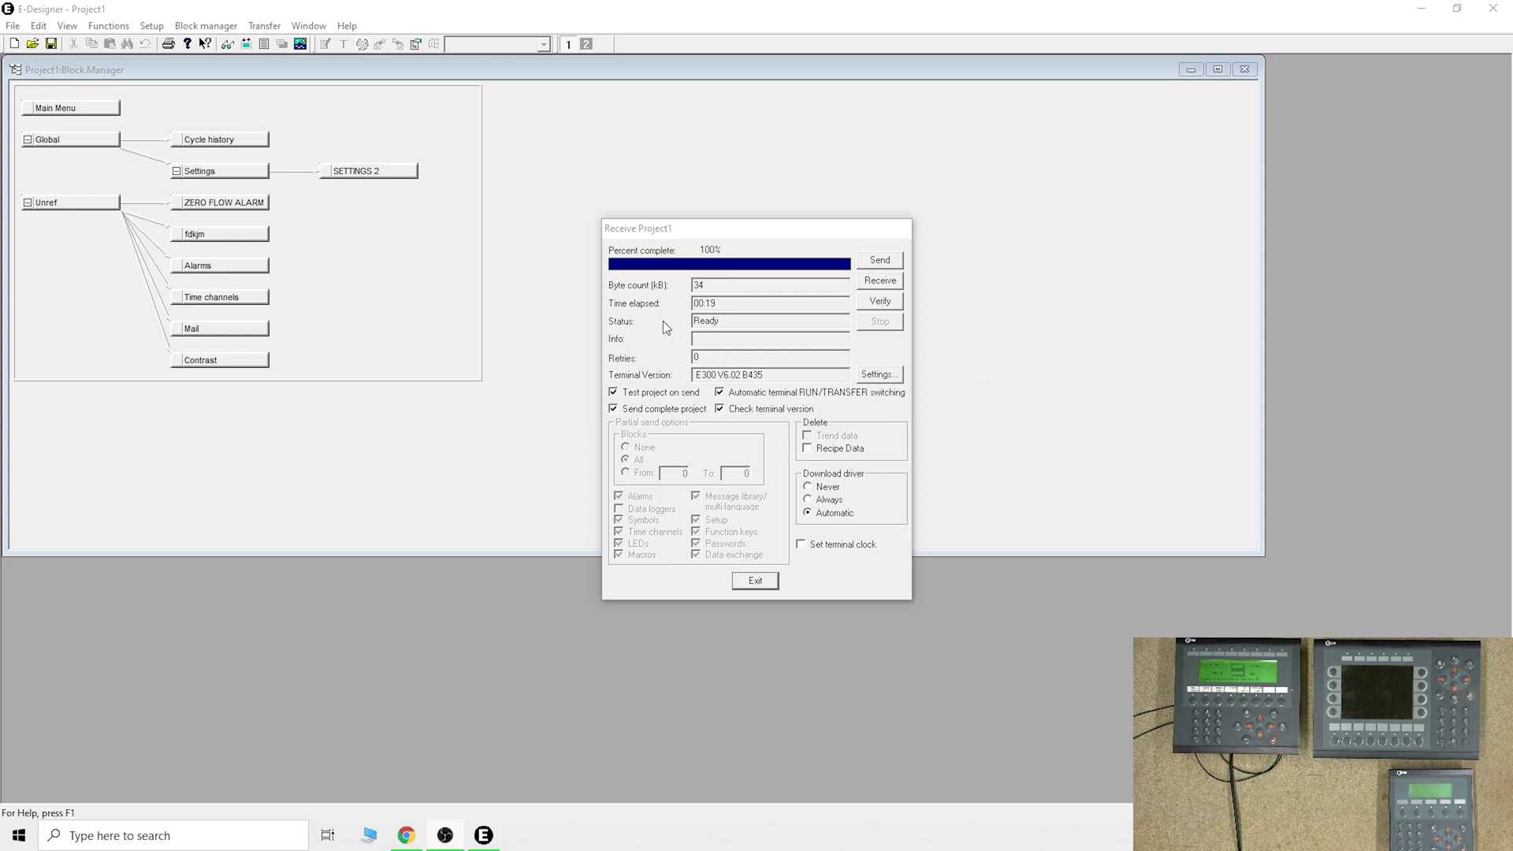
pyautogui.click(755, 580)
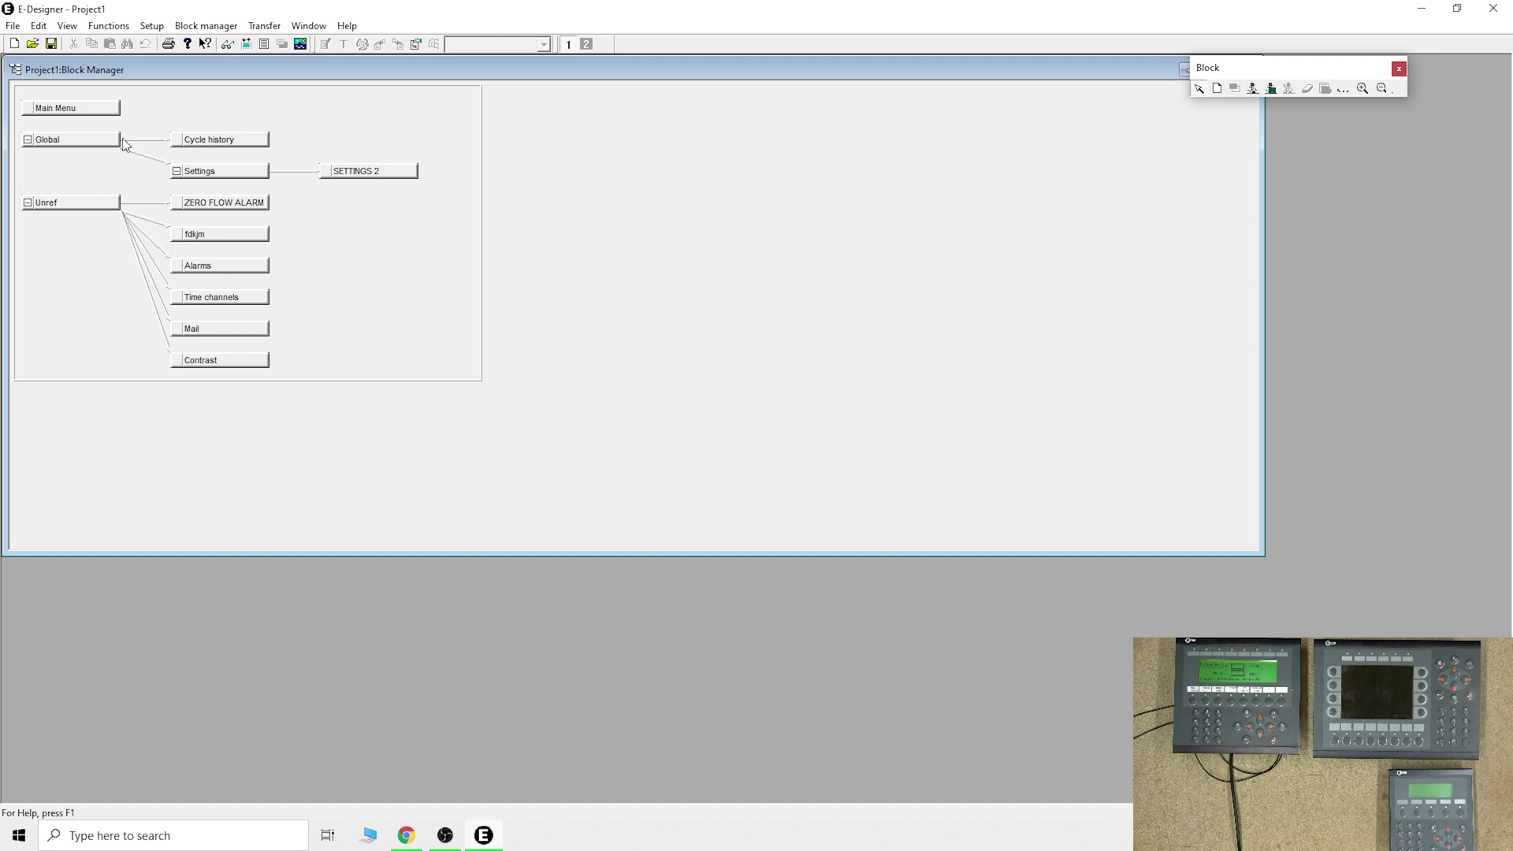
# Inspect the Cycle history and fdkjm blocks of the received project, closing each one after viewing.
pyautogui.doubleClick(217, 144)
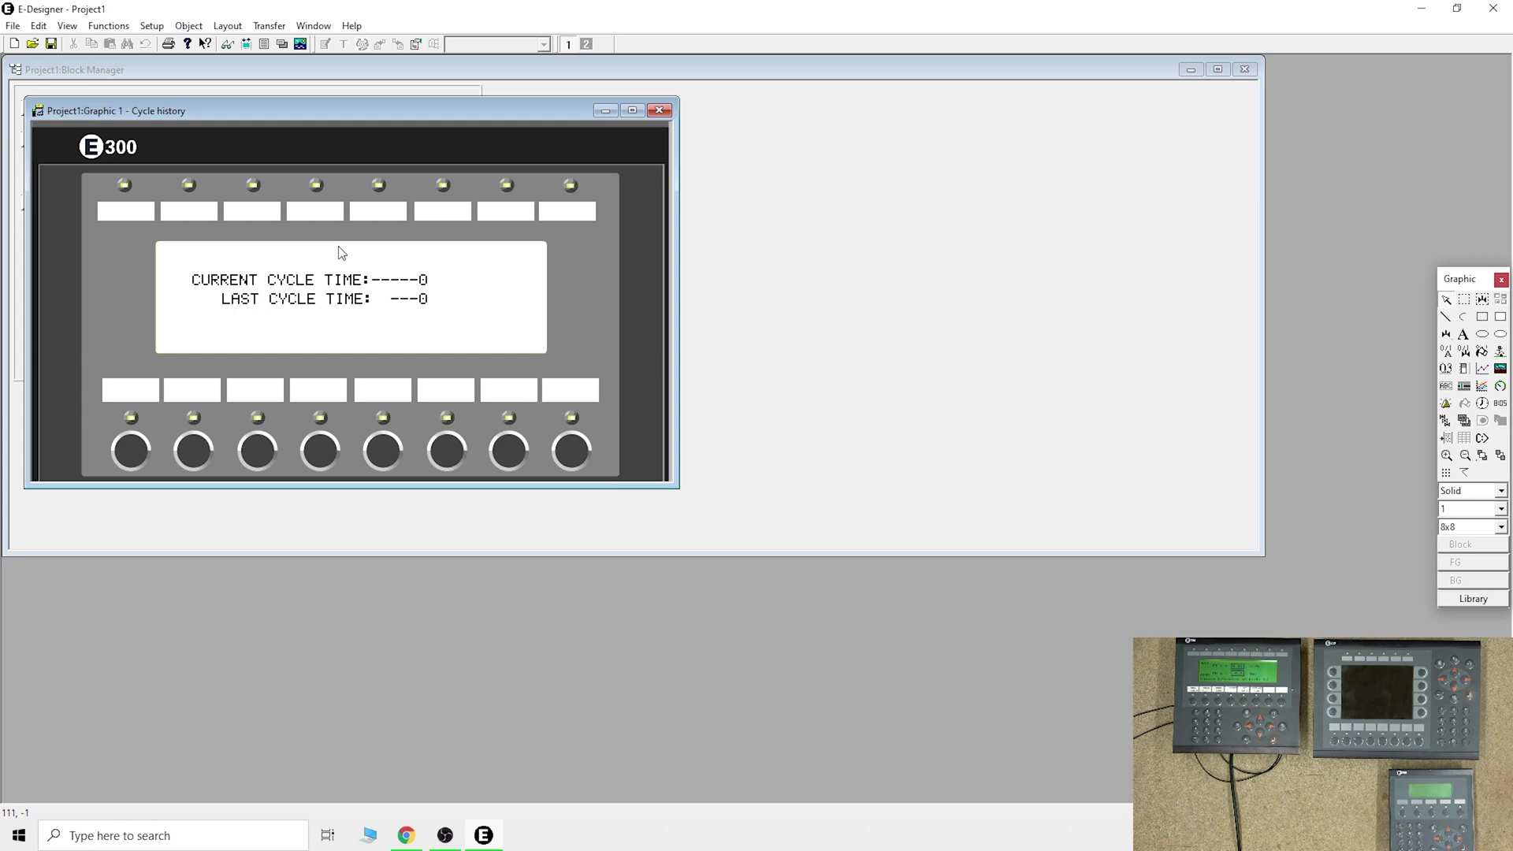
pyautogui.click(660, 109)
pyautogui.doubleClick(210, 239)
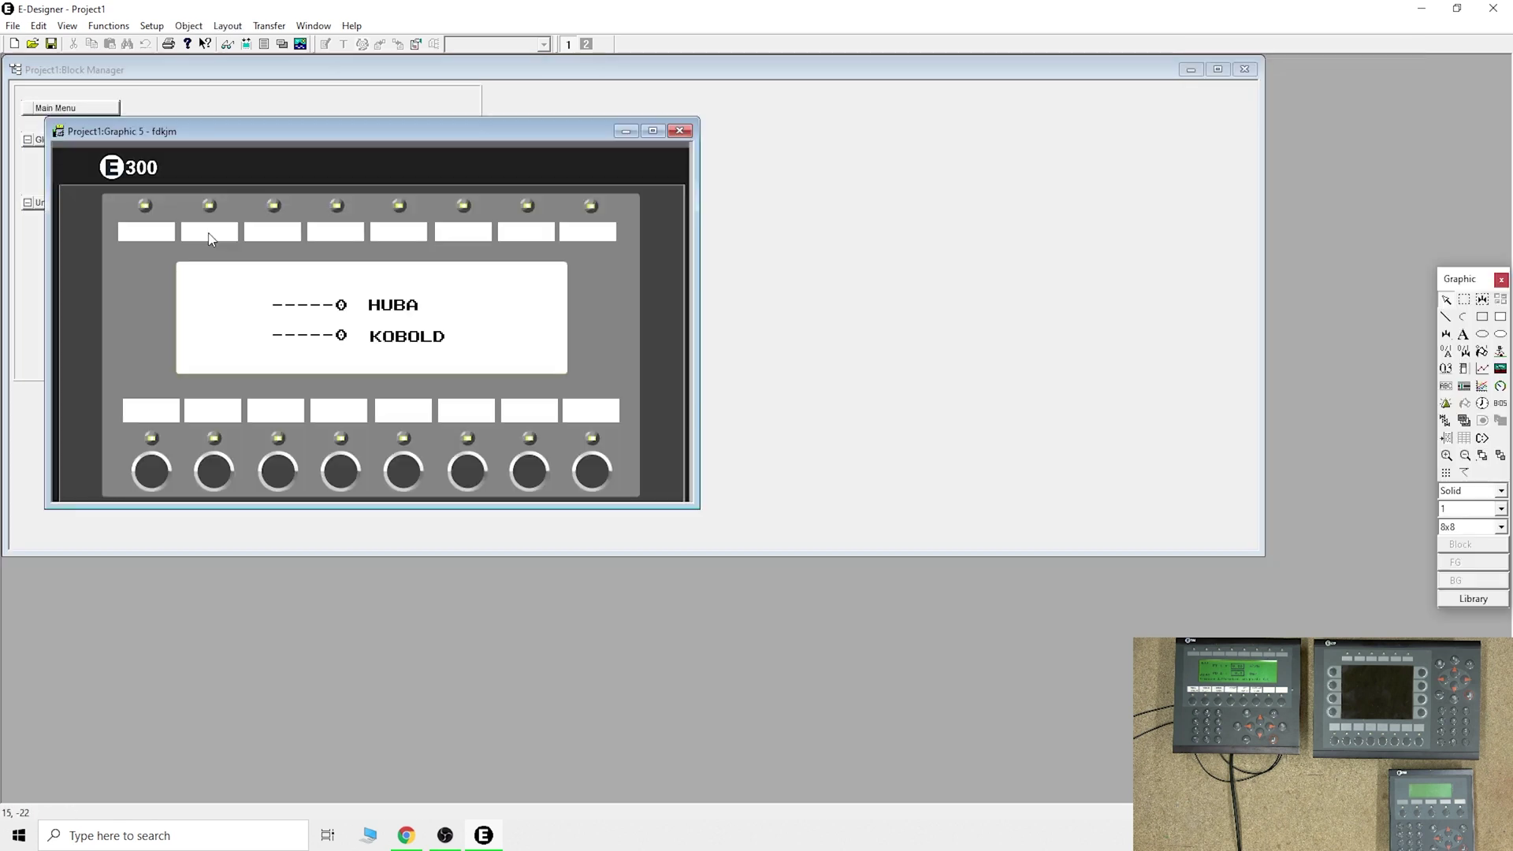
pyautogui.click(682, 123)
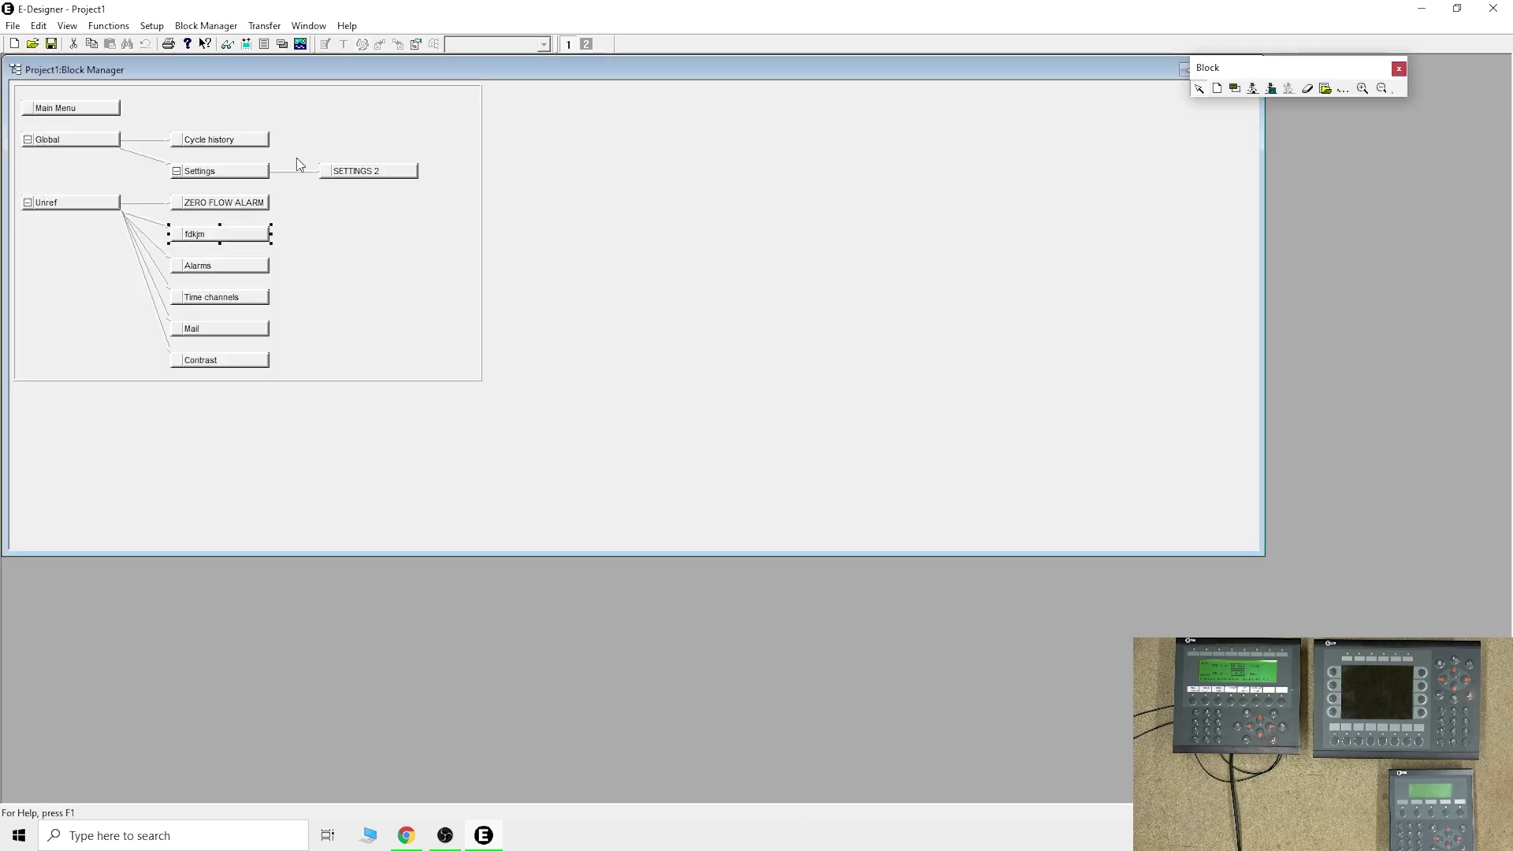
pyautogui.click(51, 44)
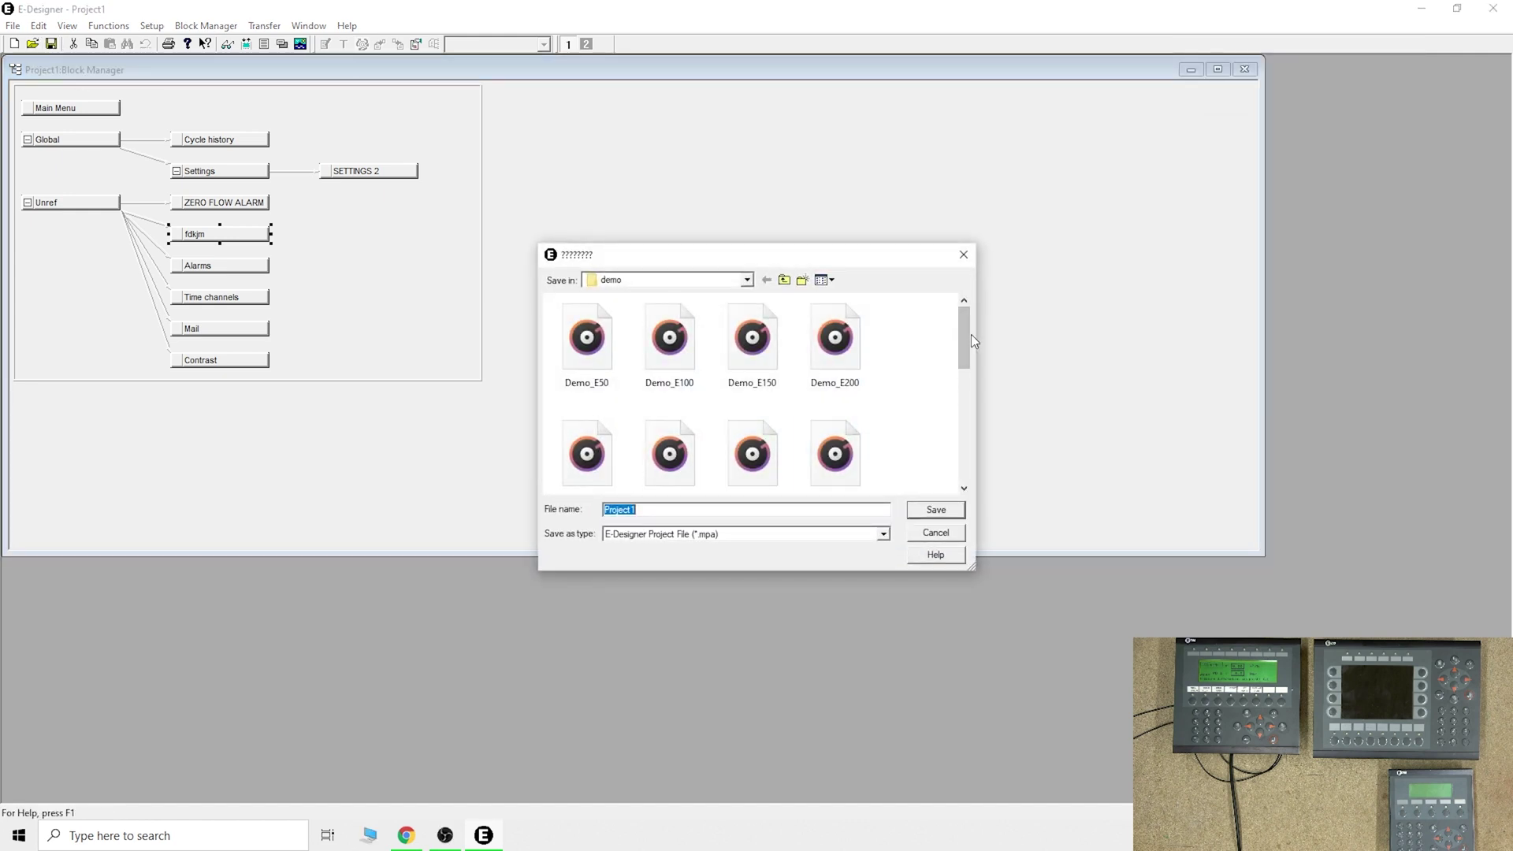
pyautogui.moveTo(964, 335)
pyautogui.mouseDown()
pyautogui.moveTo(966, 418)
pyautogui.moveTo(964, 338)
pyautogui.mouseUp()
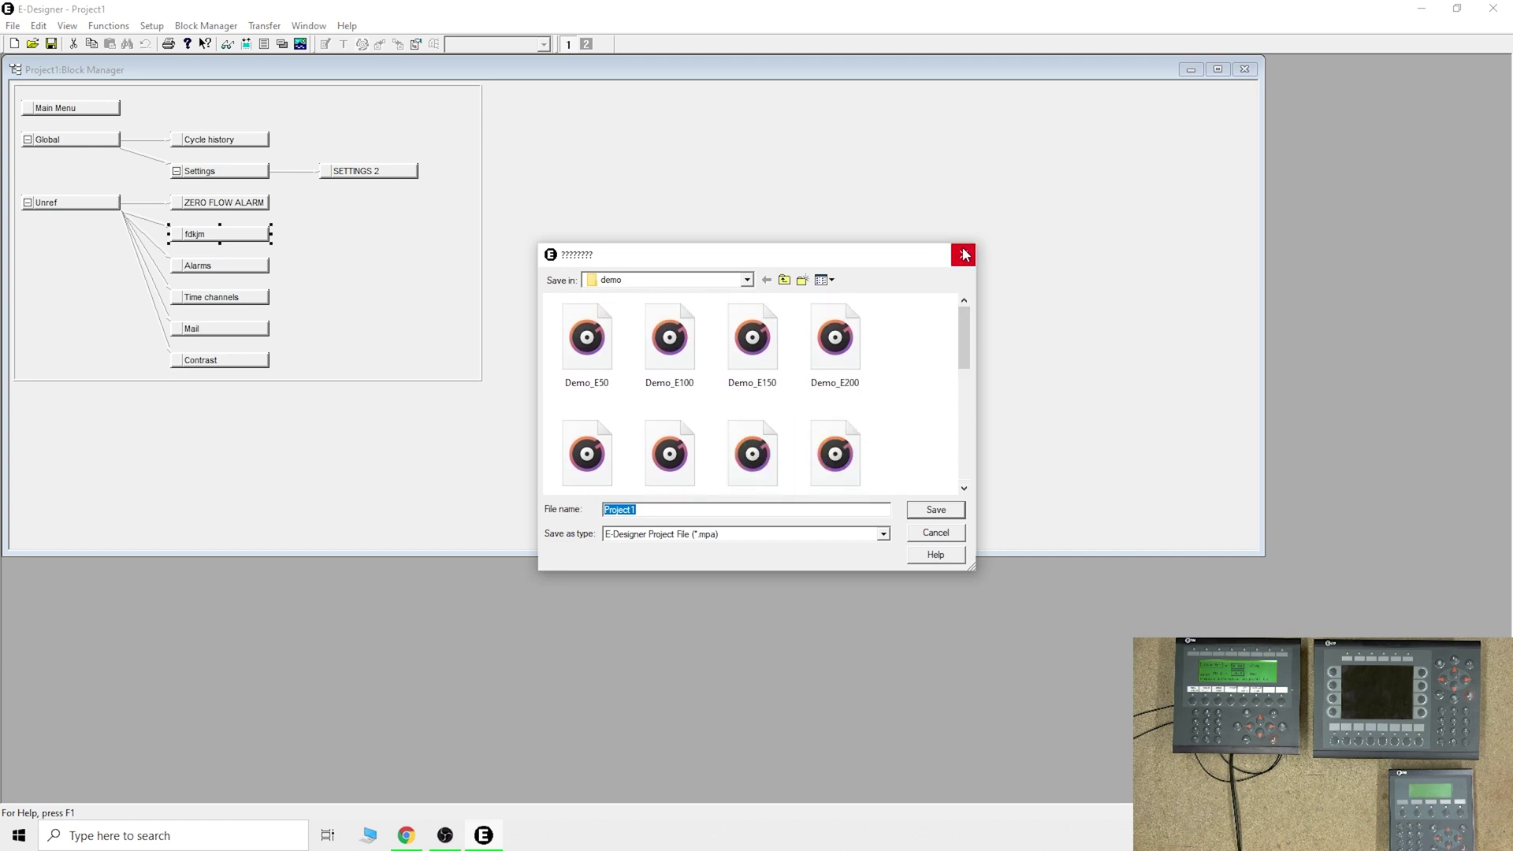
pyautogui.click(963, 254)
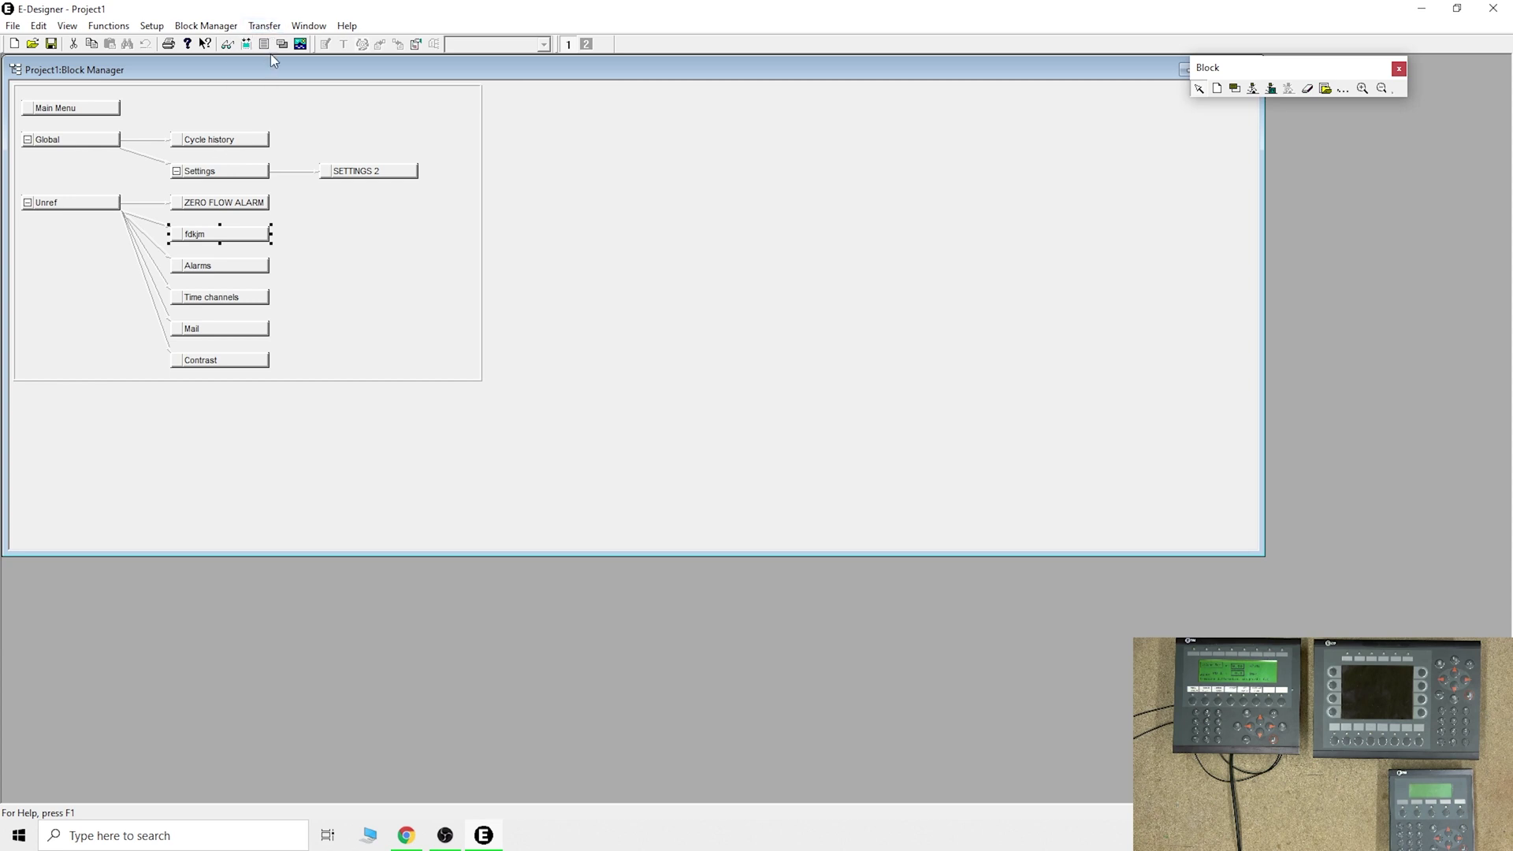
# Send the complete project back to the E300 terminal with the test, version check and automatic RUN/TRANSFER switching options on, and close the Block toolbox.
pyautogui.click(270, 27)
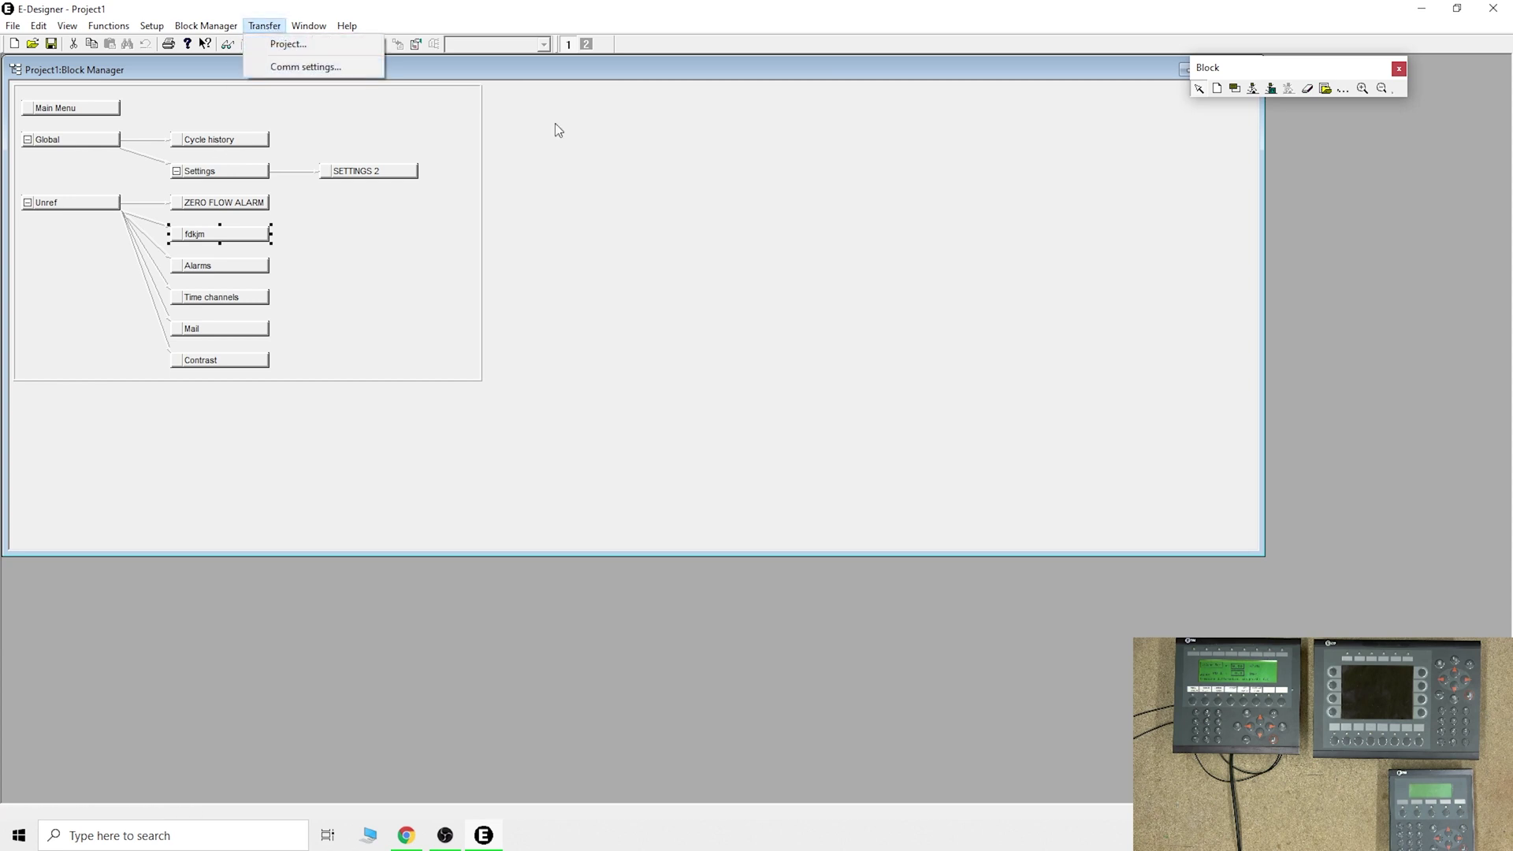
pyautogui.click(303, 47)
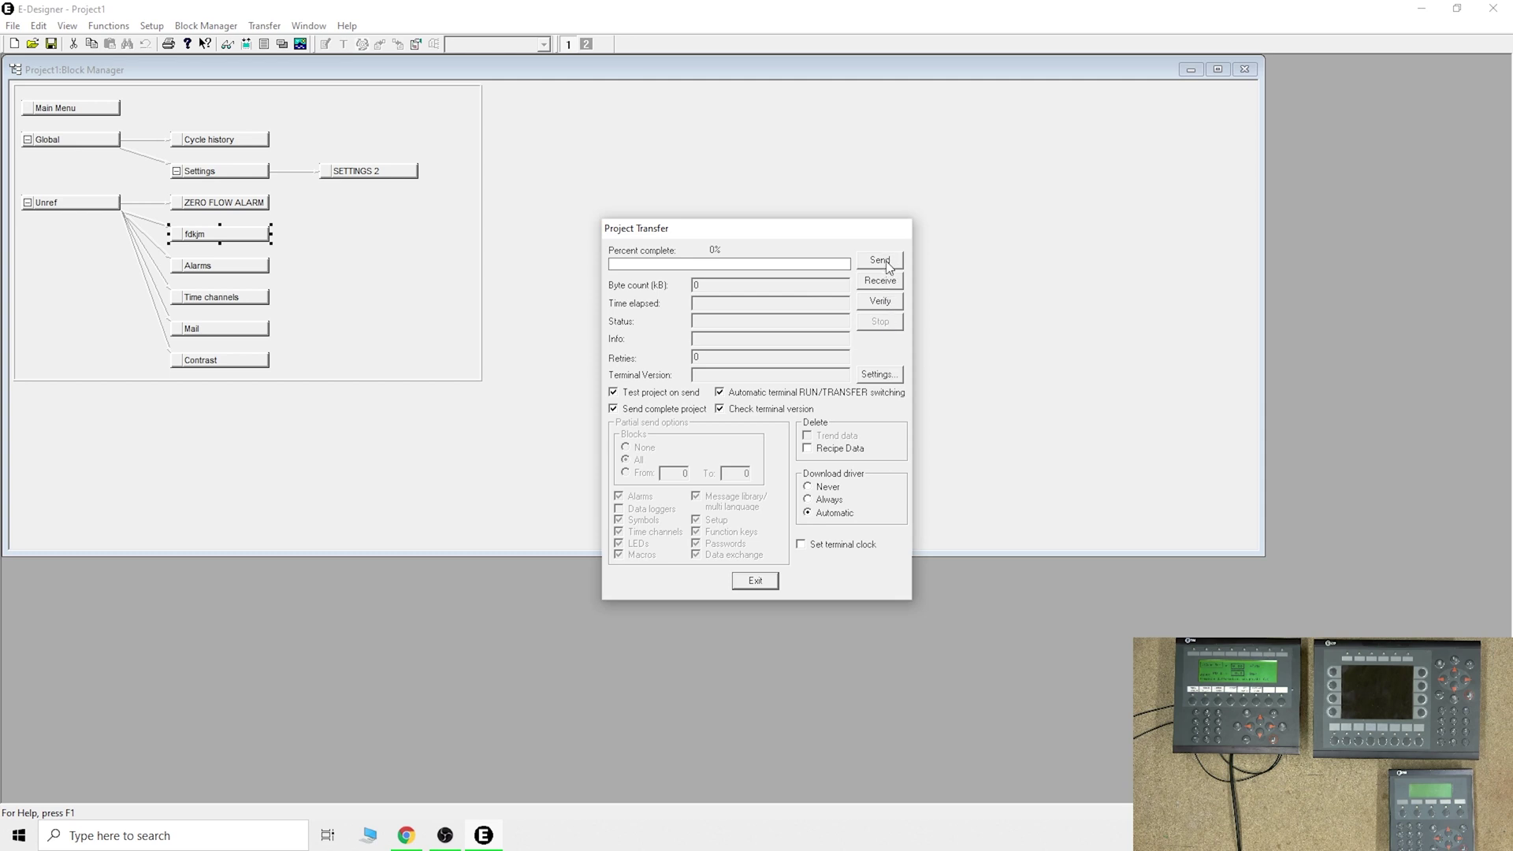
pyautogui.click(890, 268)
pyautogui.click(736, 451)
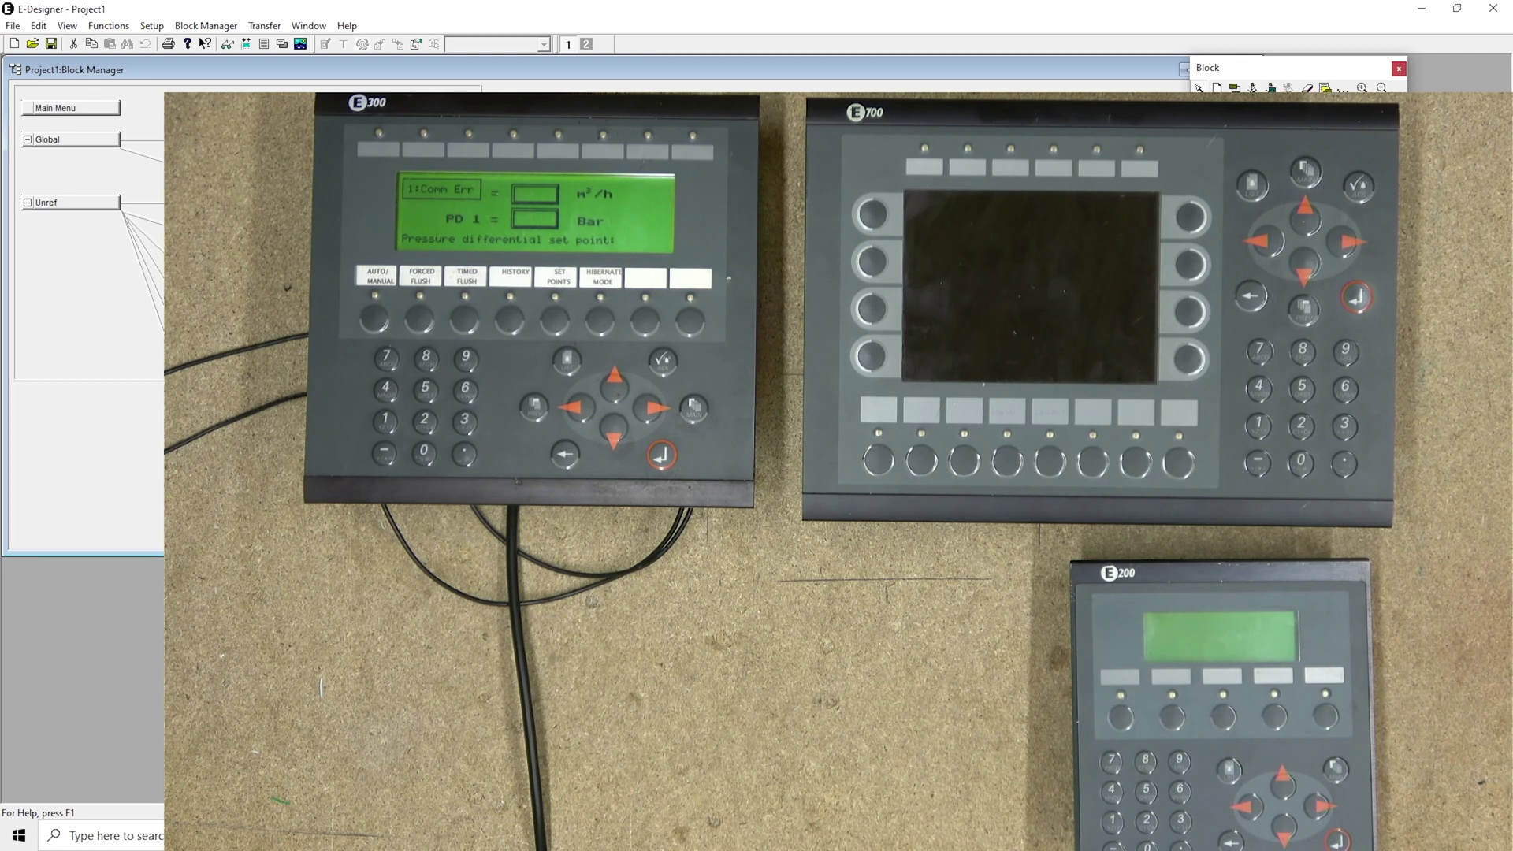
pyautogui.click(1398, 68)
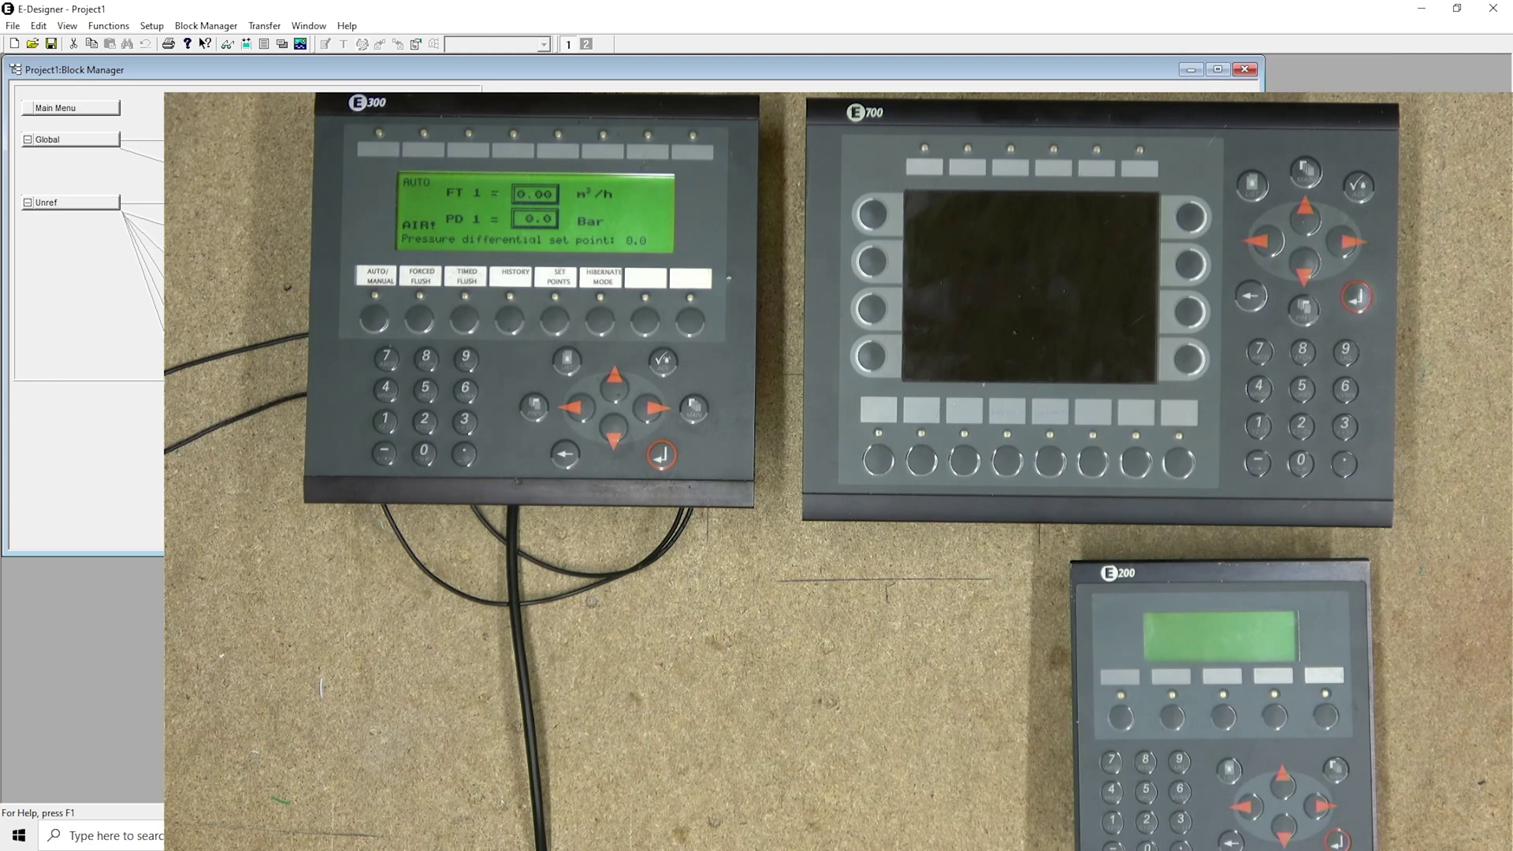